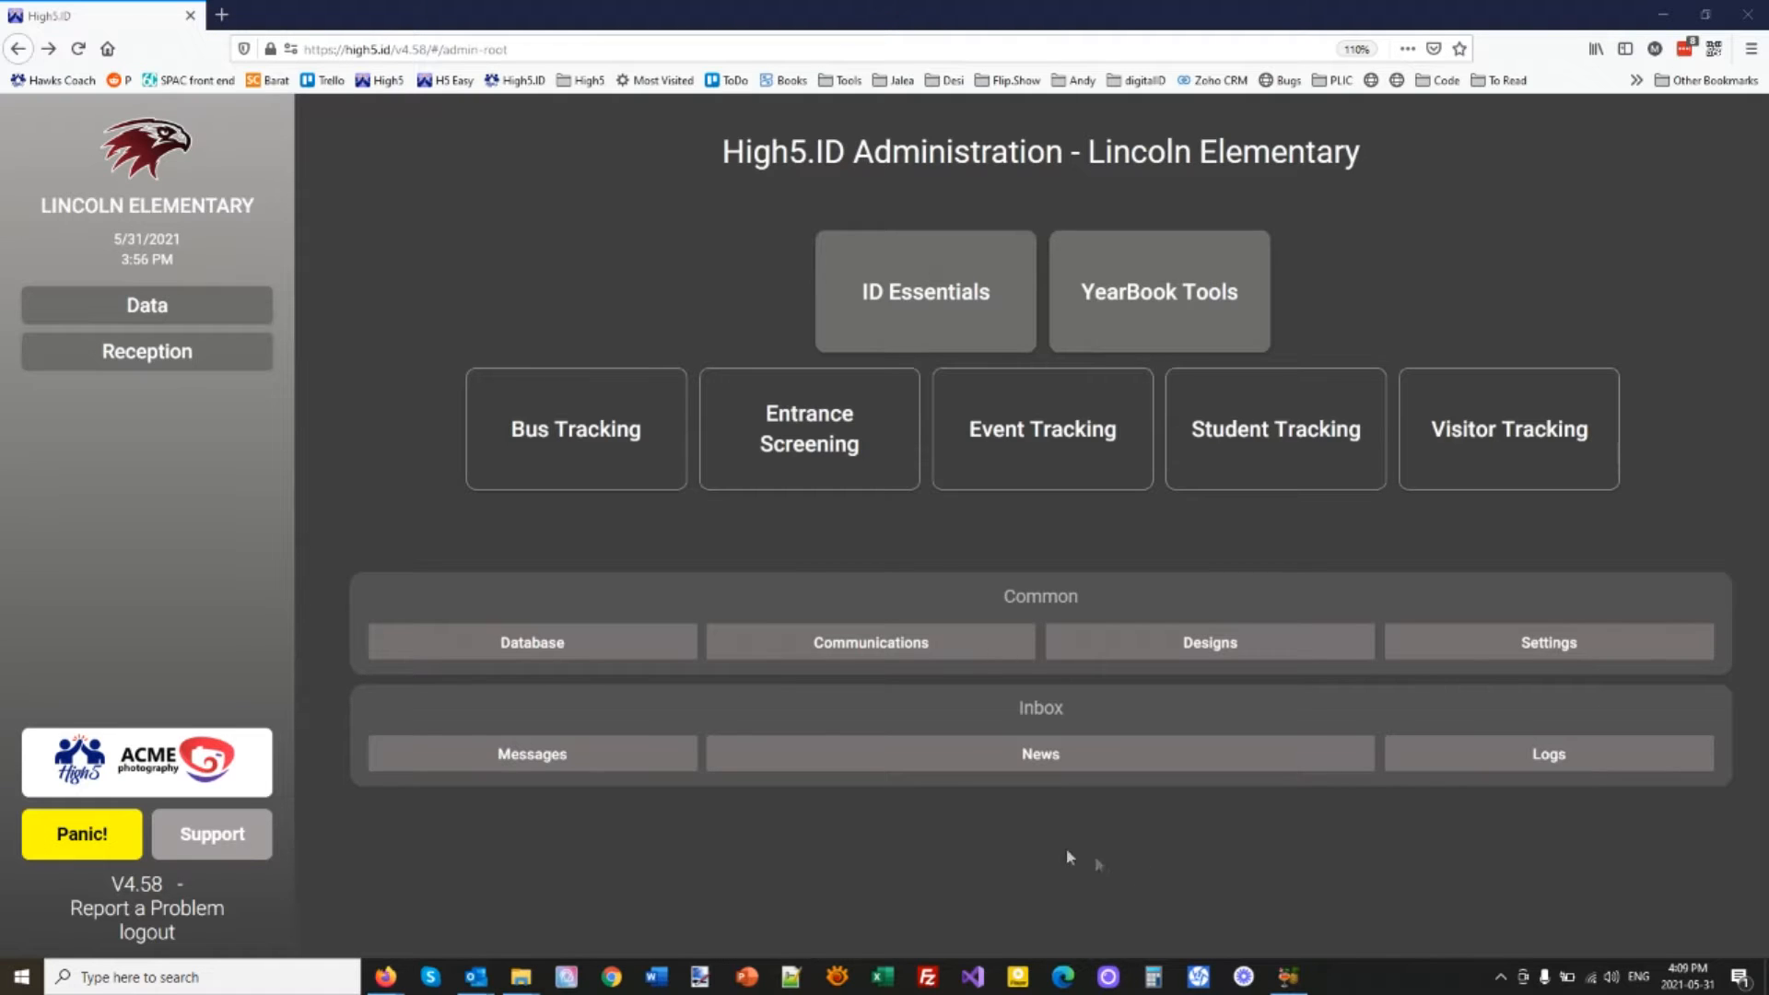
- Open the school's list of known individuals and examine the students' roles, grades and assigned teachers
left_click(1551, 654)
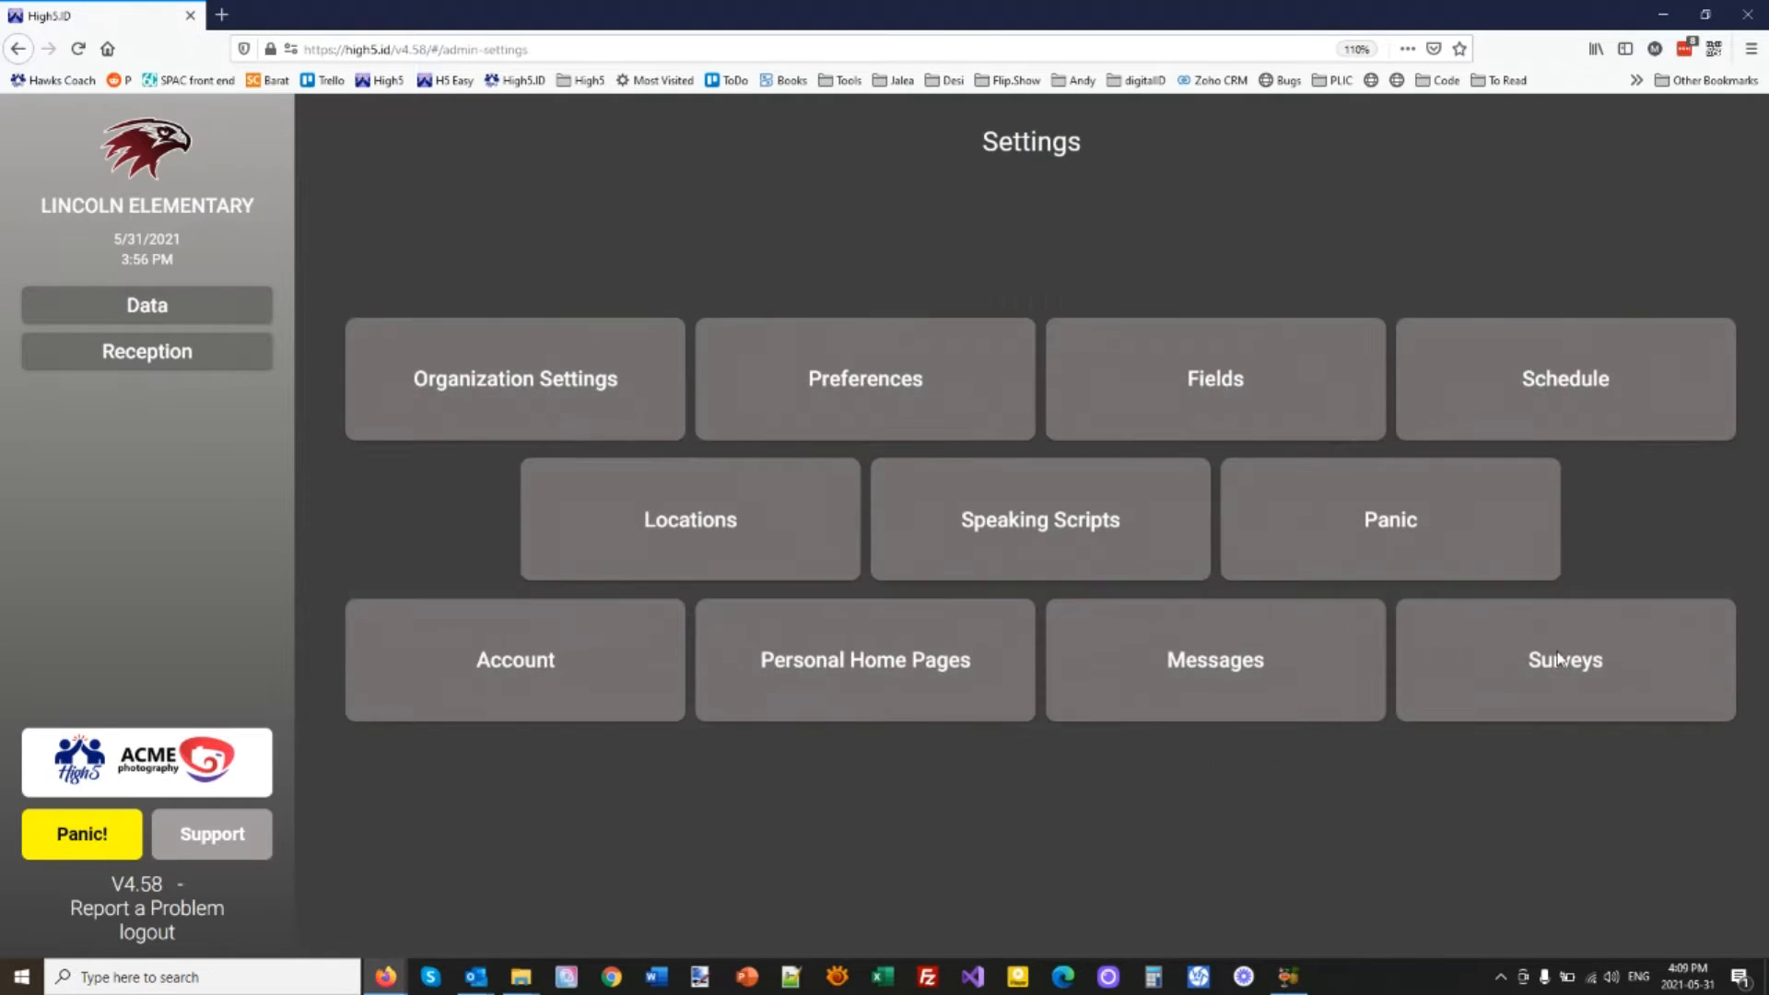
left_click(175, 306)
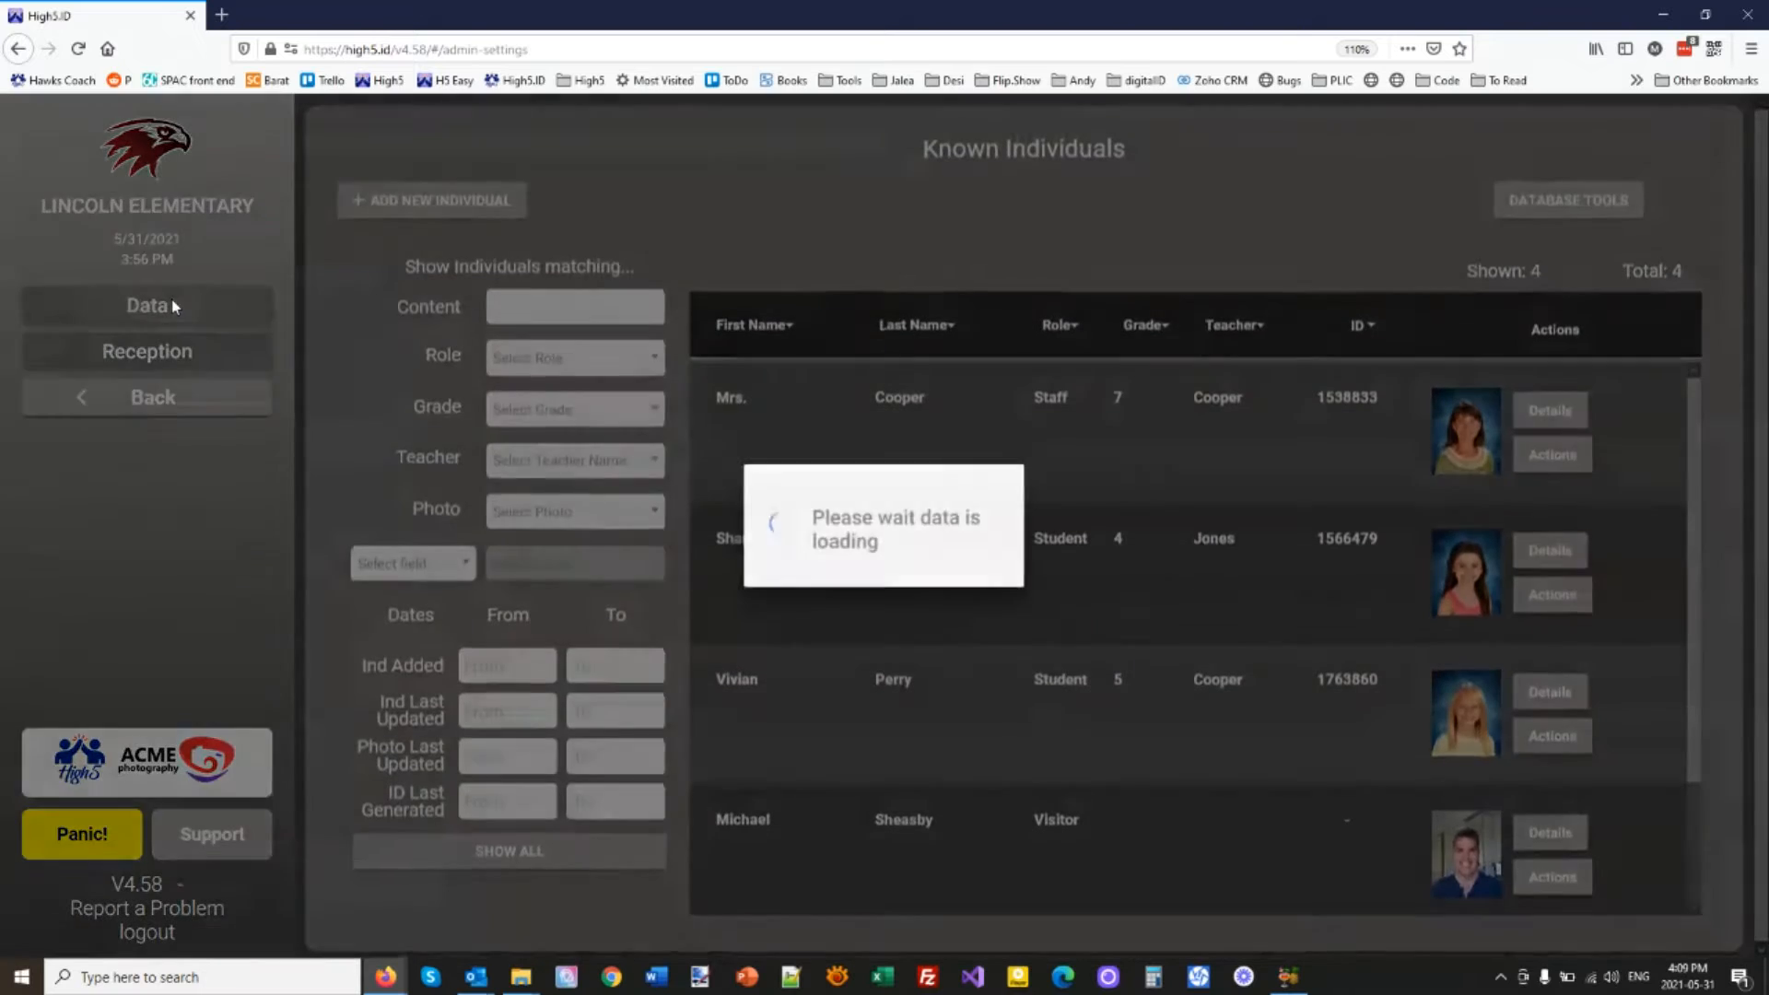
scroll(1092, 662, "down", 3)
scroll(1091, 662, "up", 3)
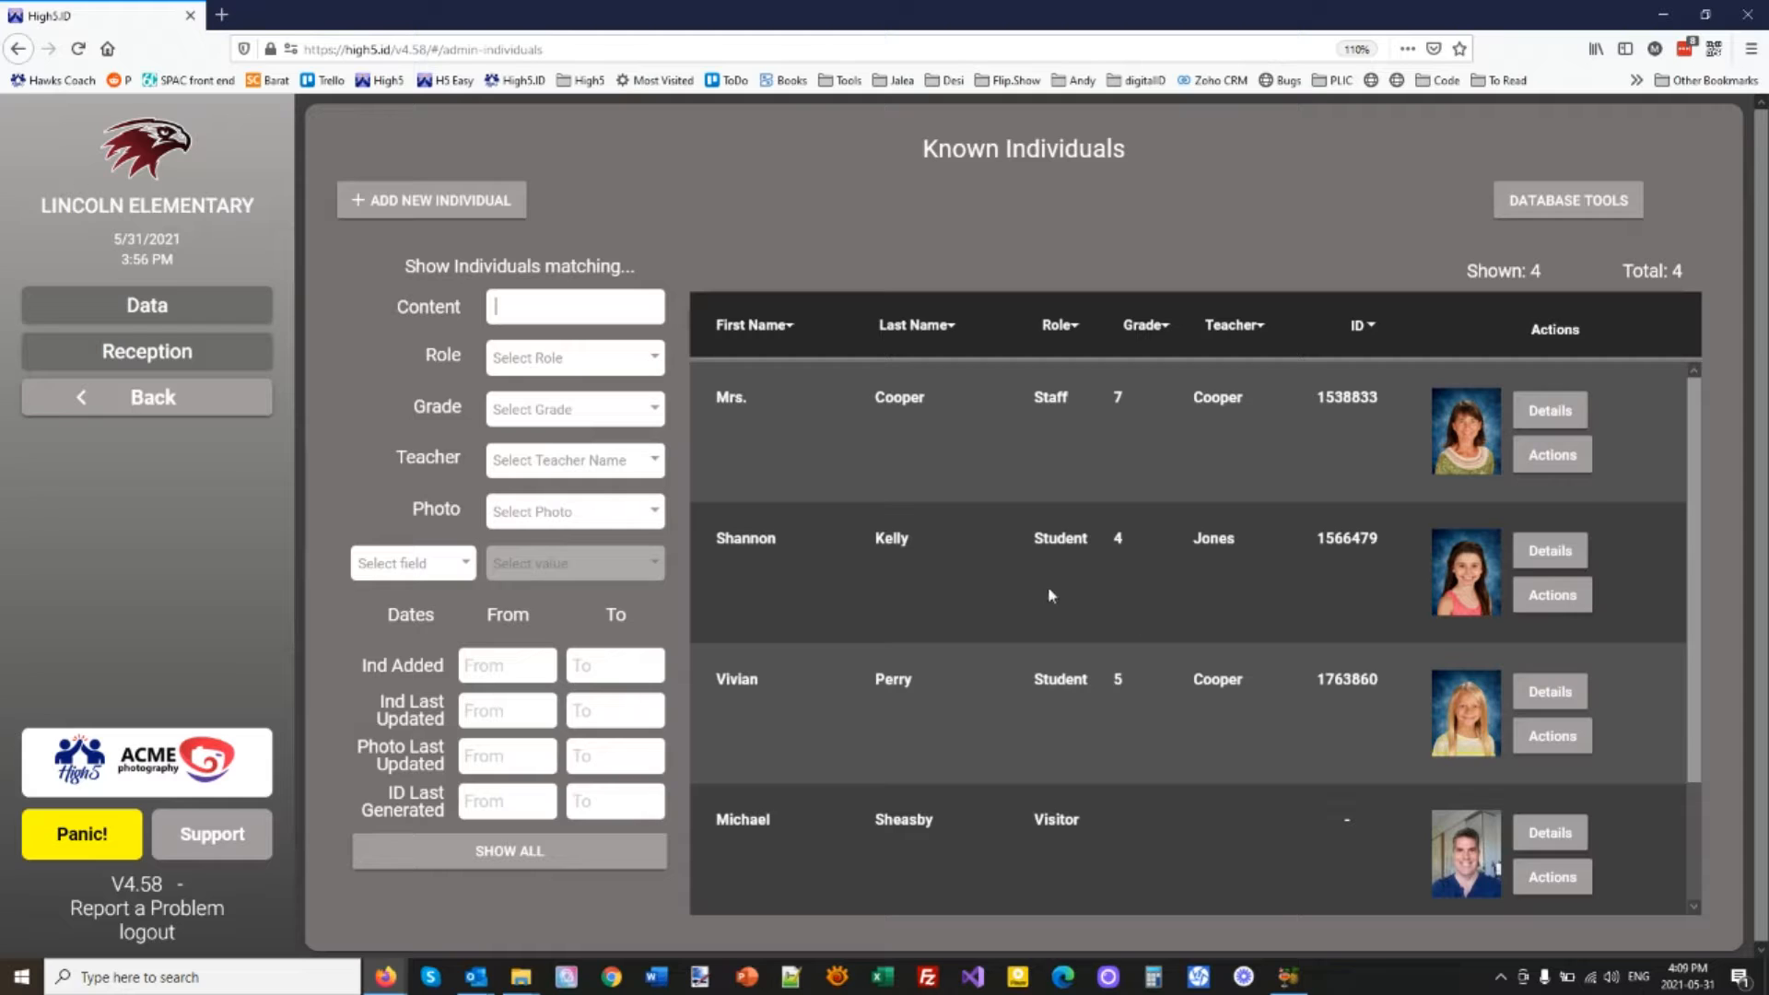
left_click_drag(729, 679, 1296, 679)
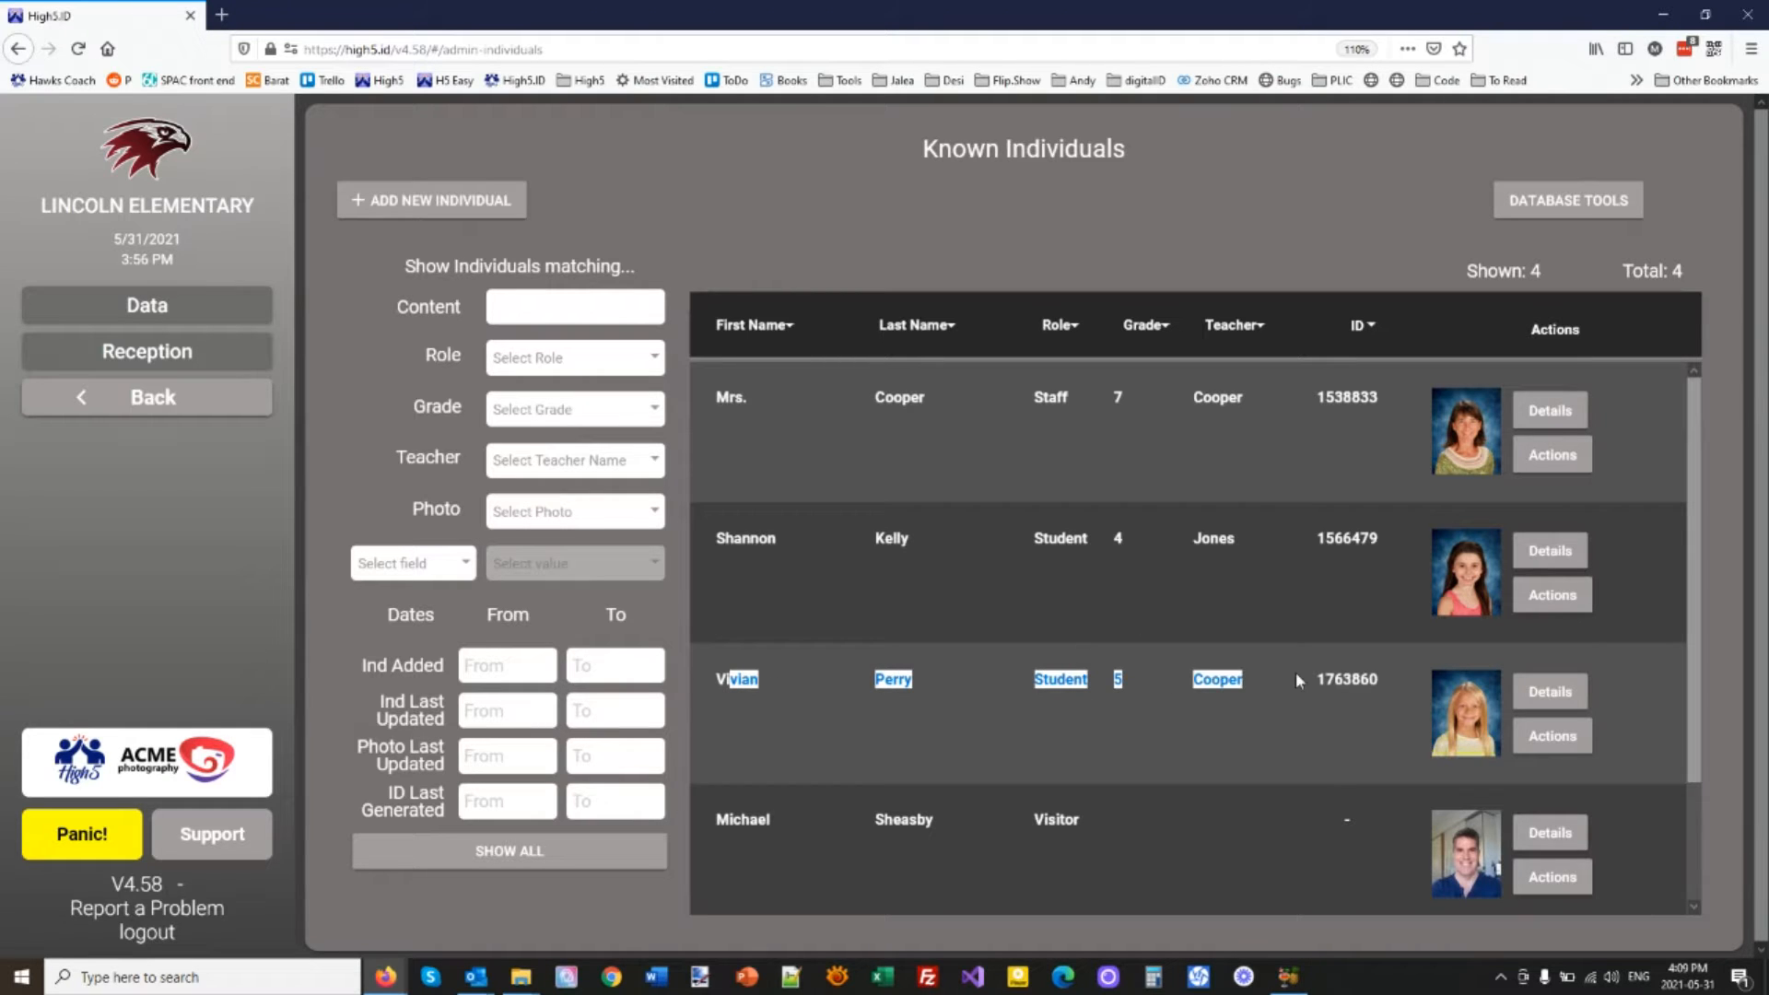
left_click(1065, 713)
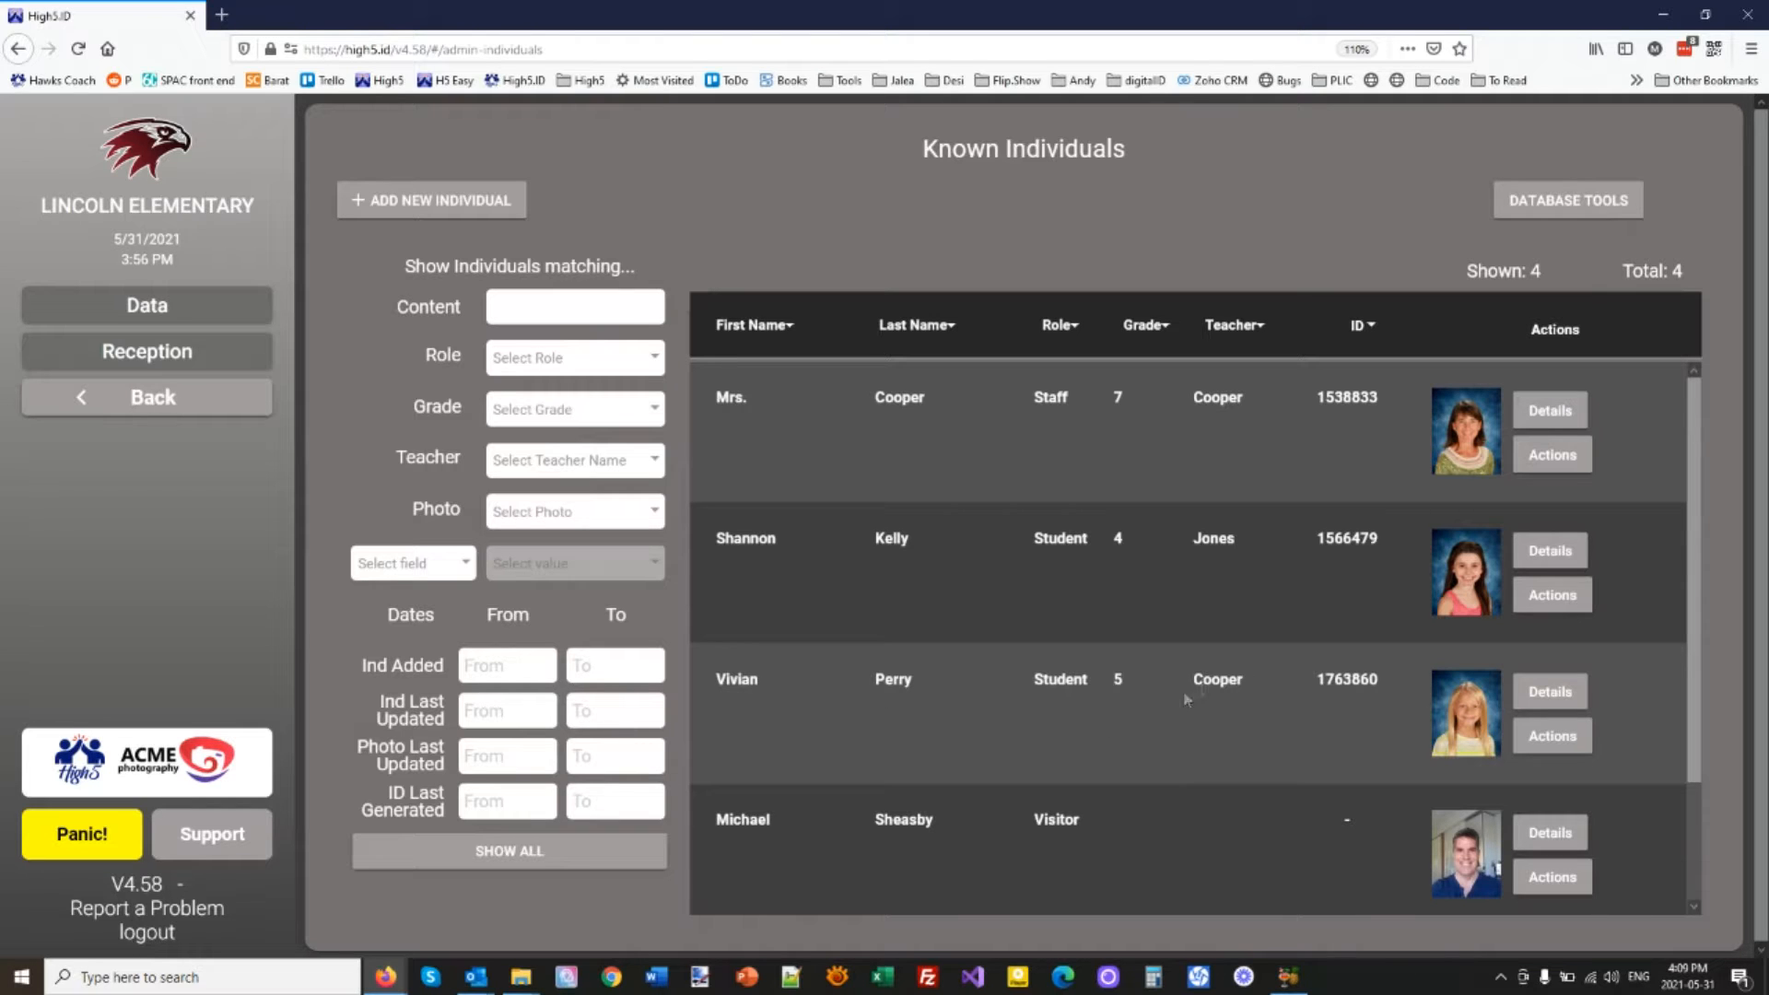
double_click(1215, 681)
left_click_drag(750, 541, 1308, 558)
left_click(1127, 549)
double_click(1128, 542)
left_click(827, 898)
- Open the list of reporting years in the schedule settings and check the current reporting year
left_click(173, 148)
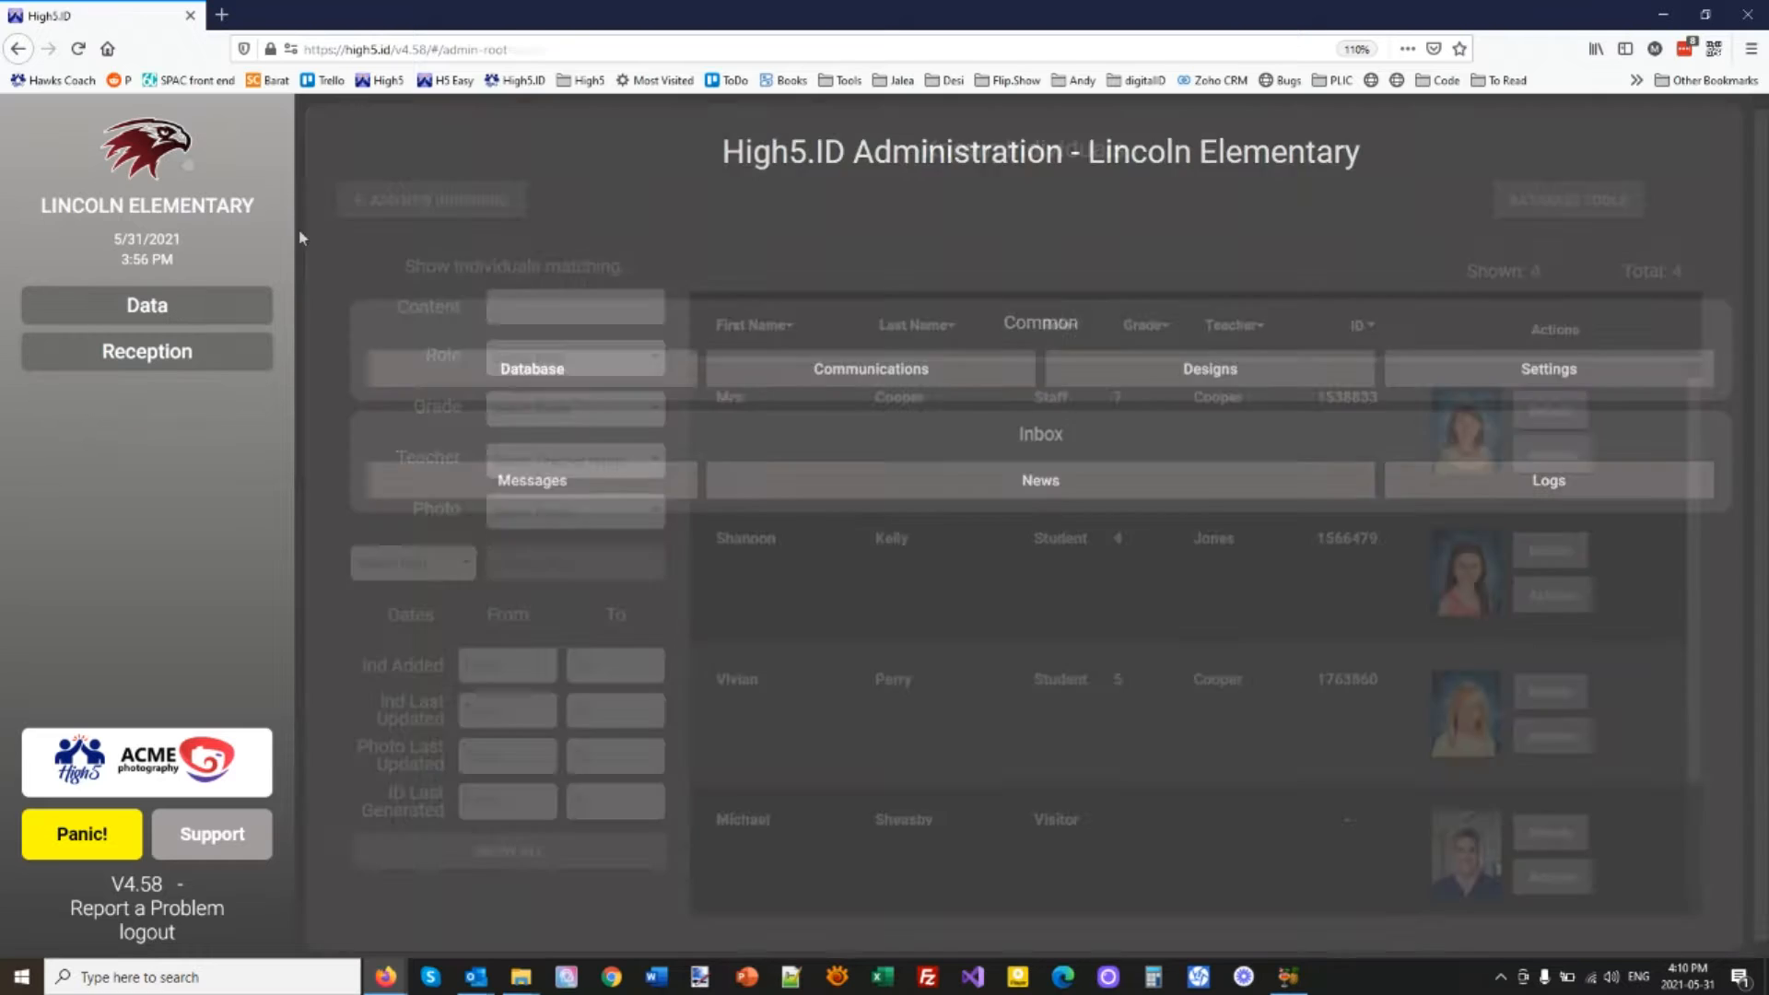
left_click(1547, 647)
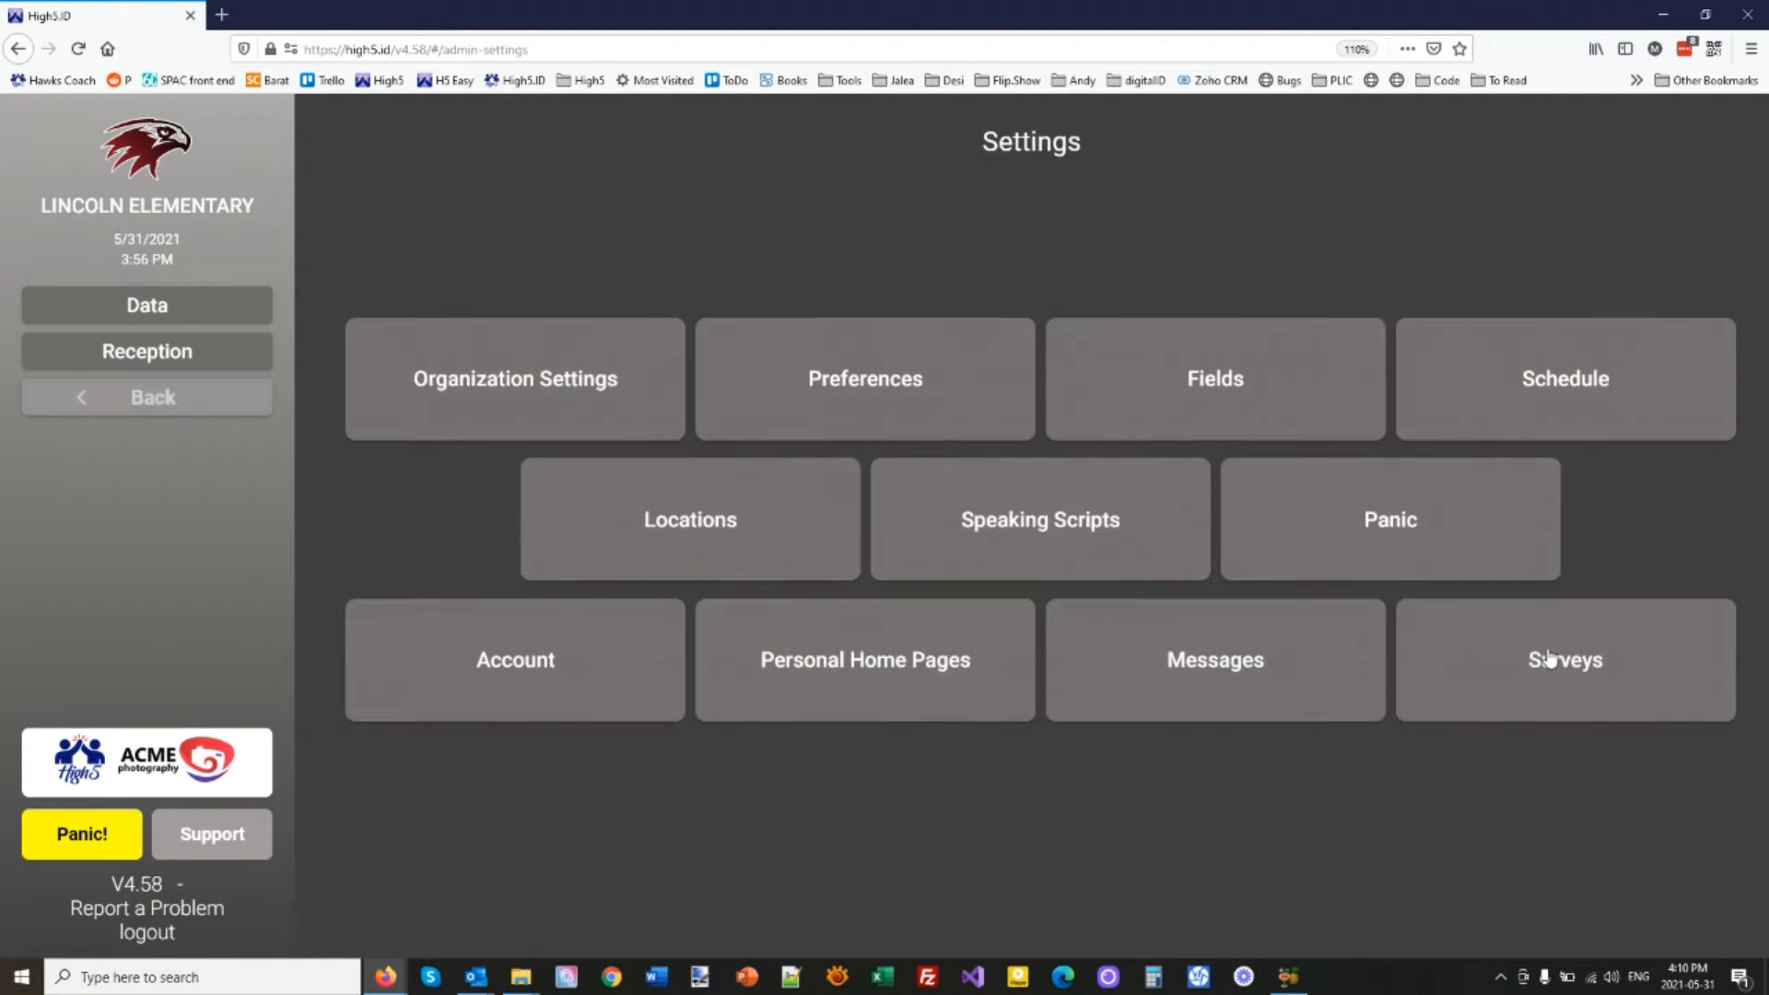
left_click(1601, 389)
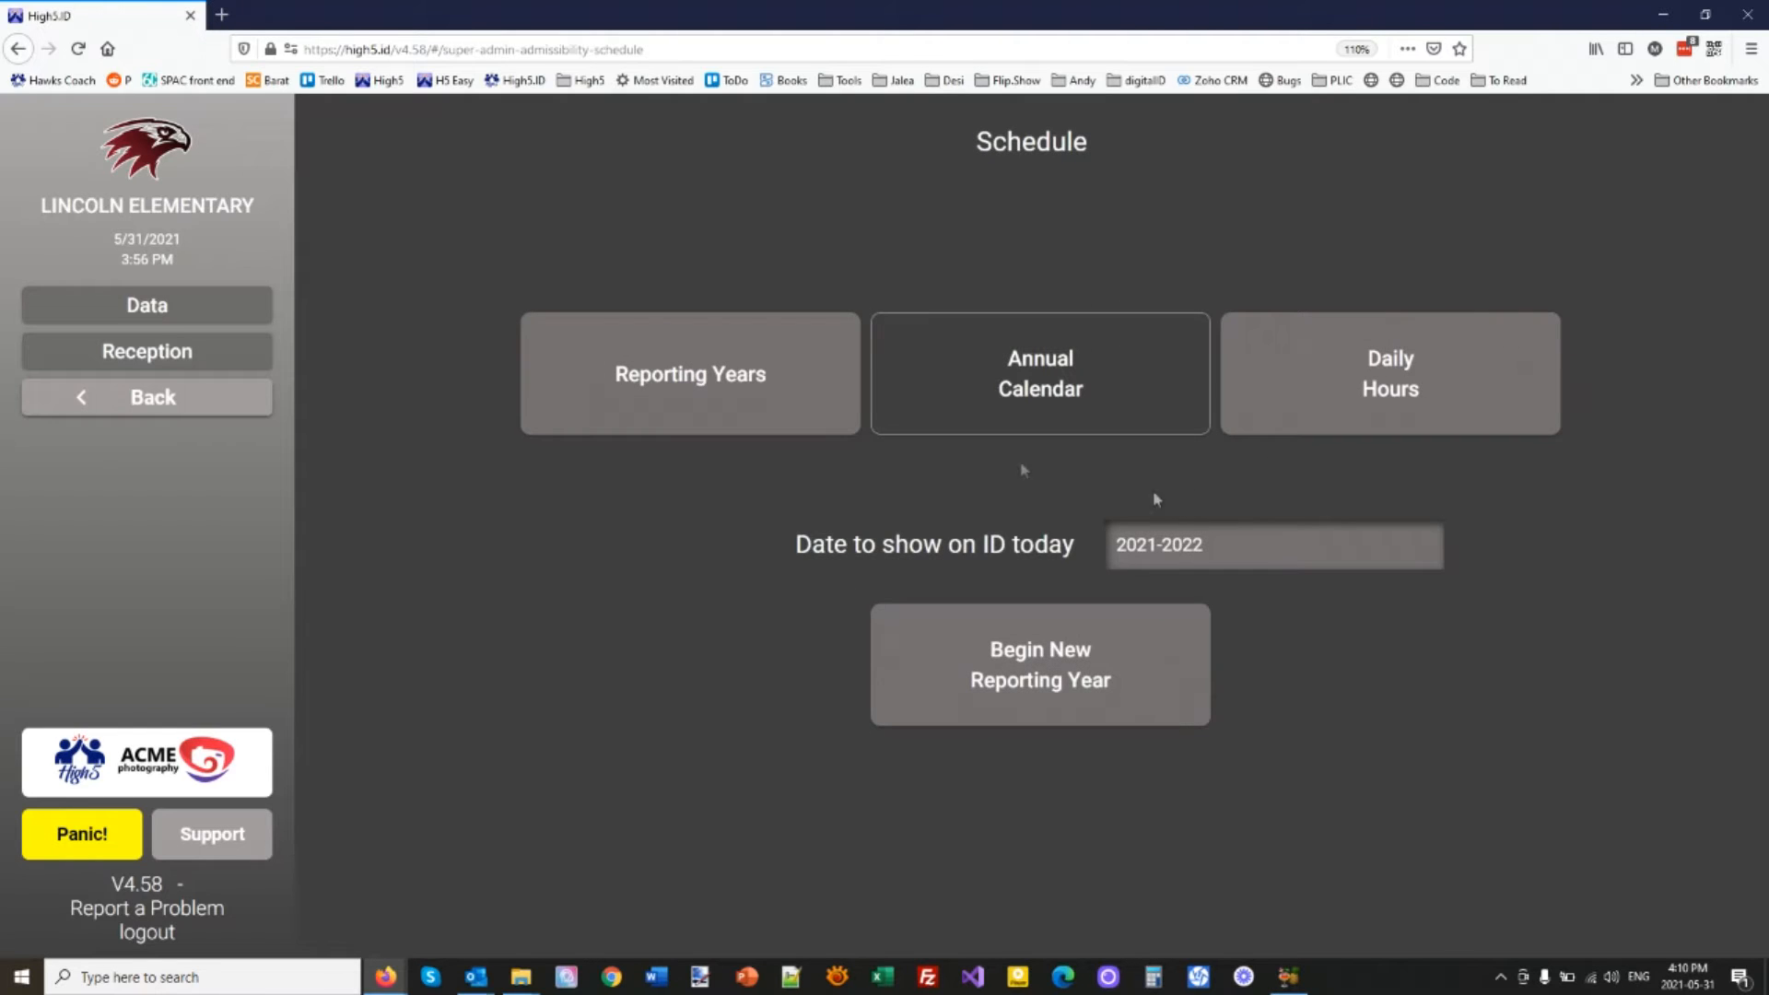
left_click(698, 394)
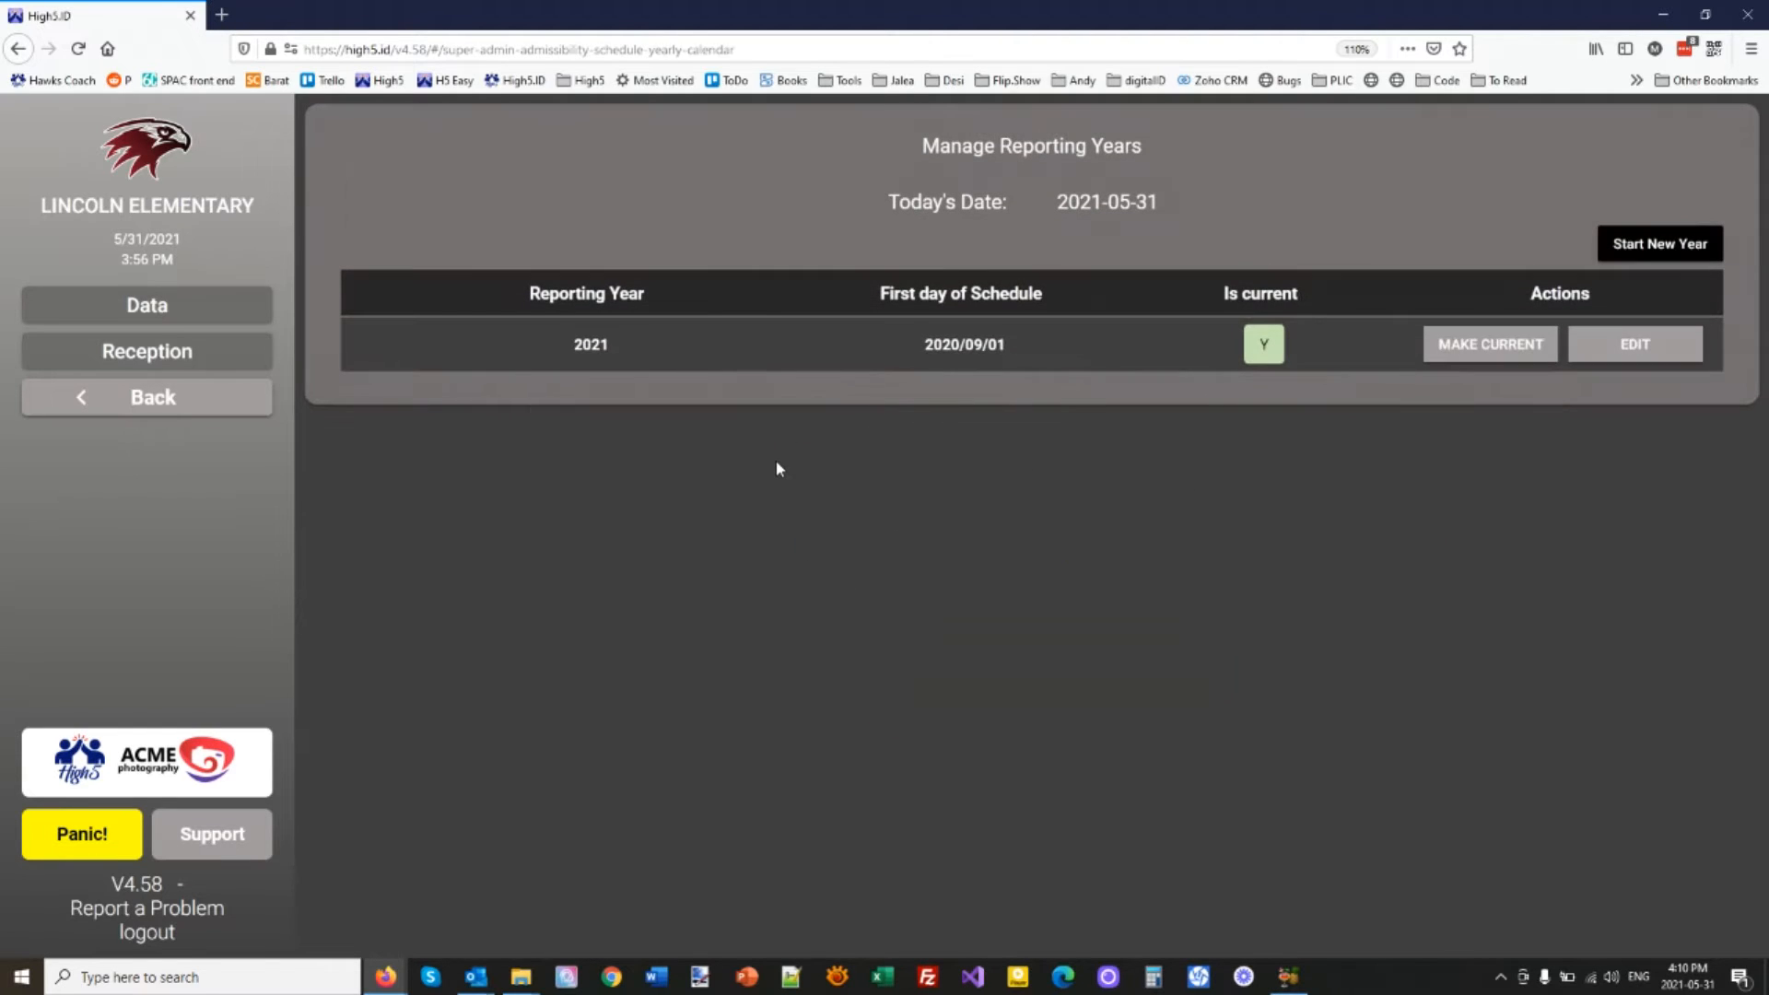
double_click(558, 348)
left_click(684, 403)
- Set up a new reporting year named 2022 with 2021/09/06 as the first day of schedule
left_click(1666, 245)
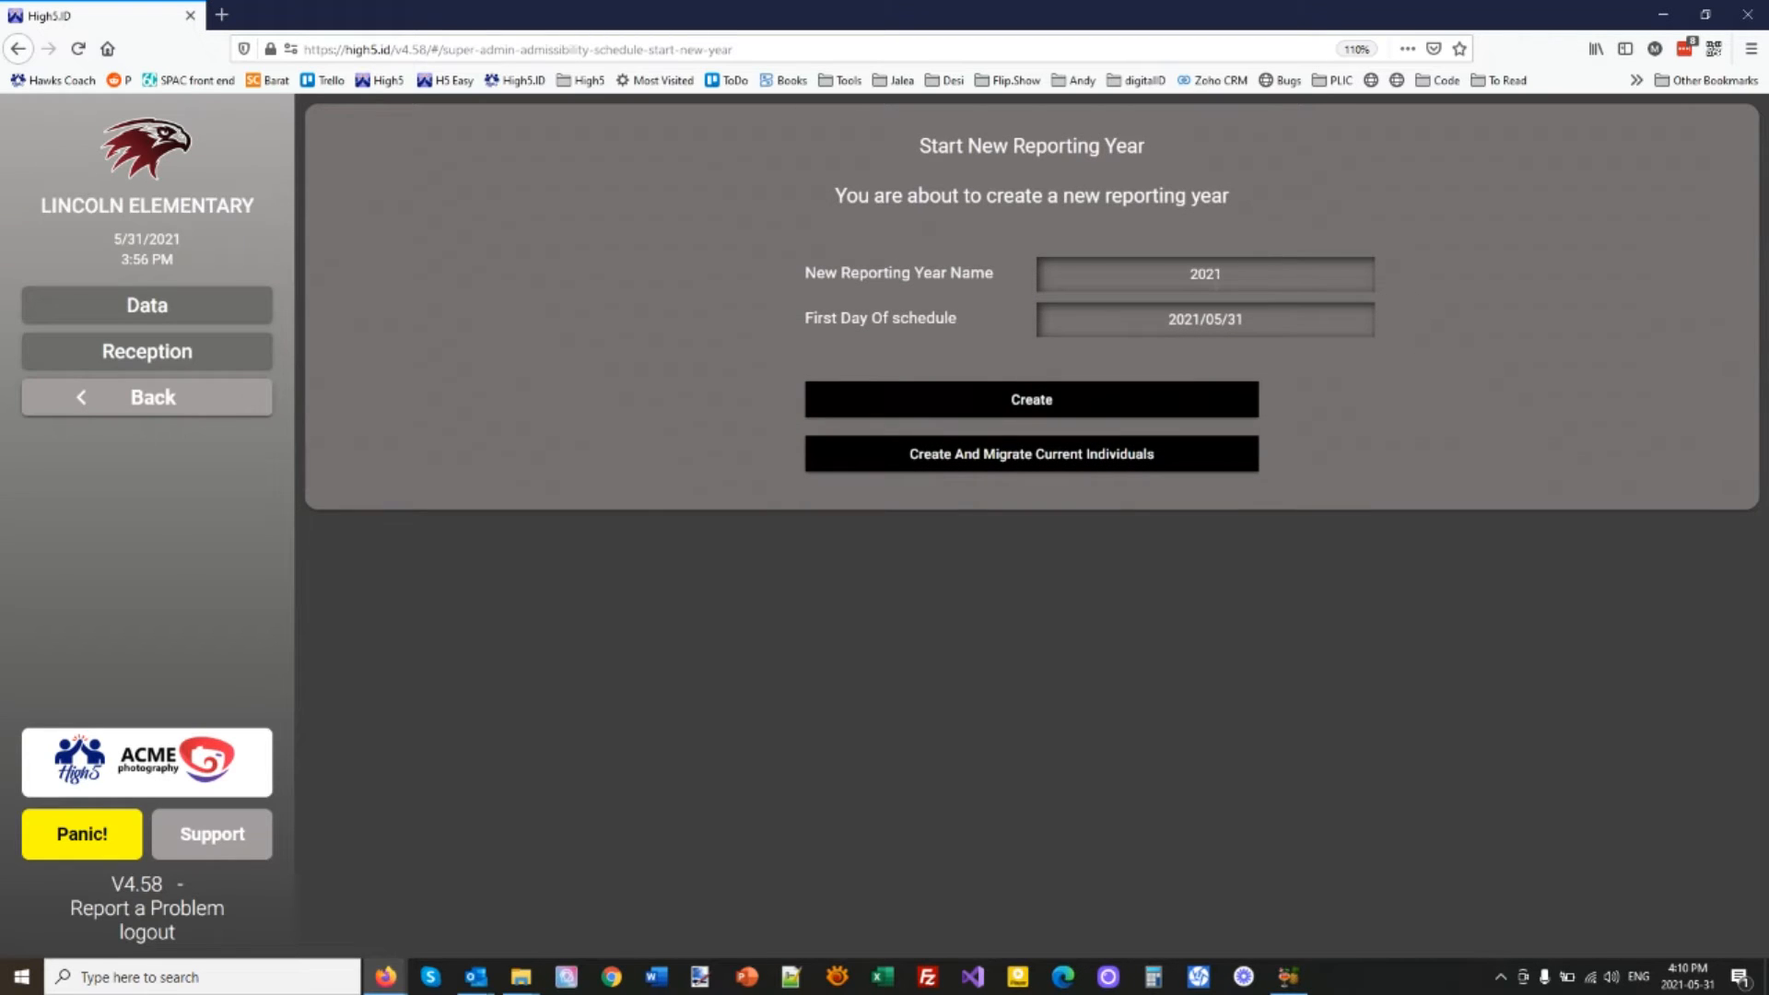
left_click(1214, 273)
key("BackSpace")
type("2")
left_click(1217, 319)
left_click(1106, 358)
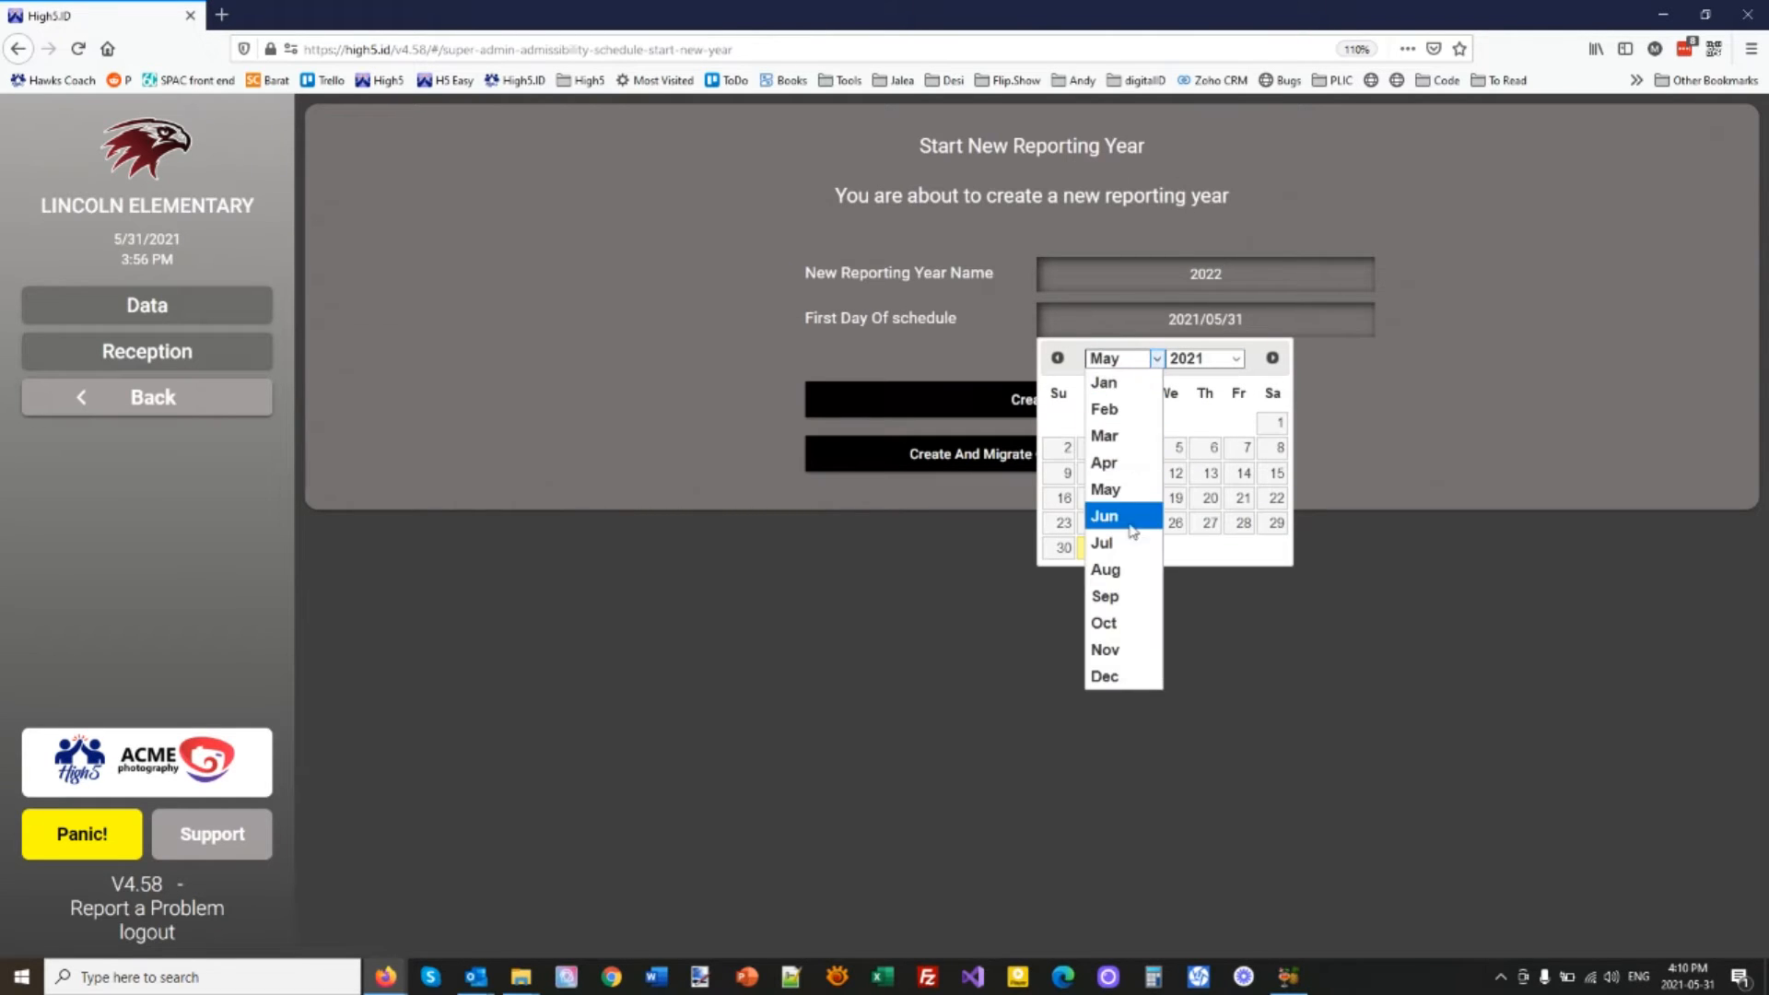
left_click(1115, 597)
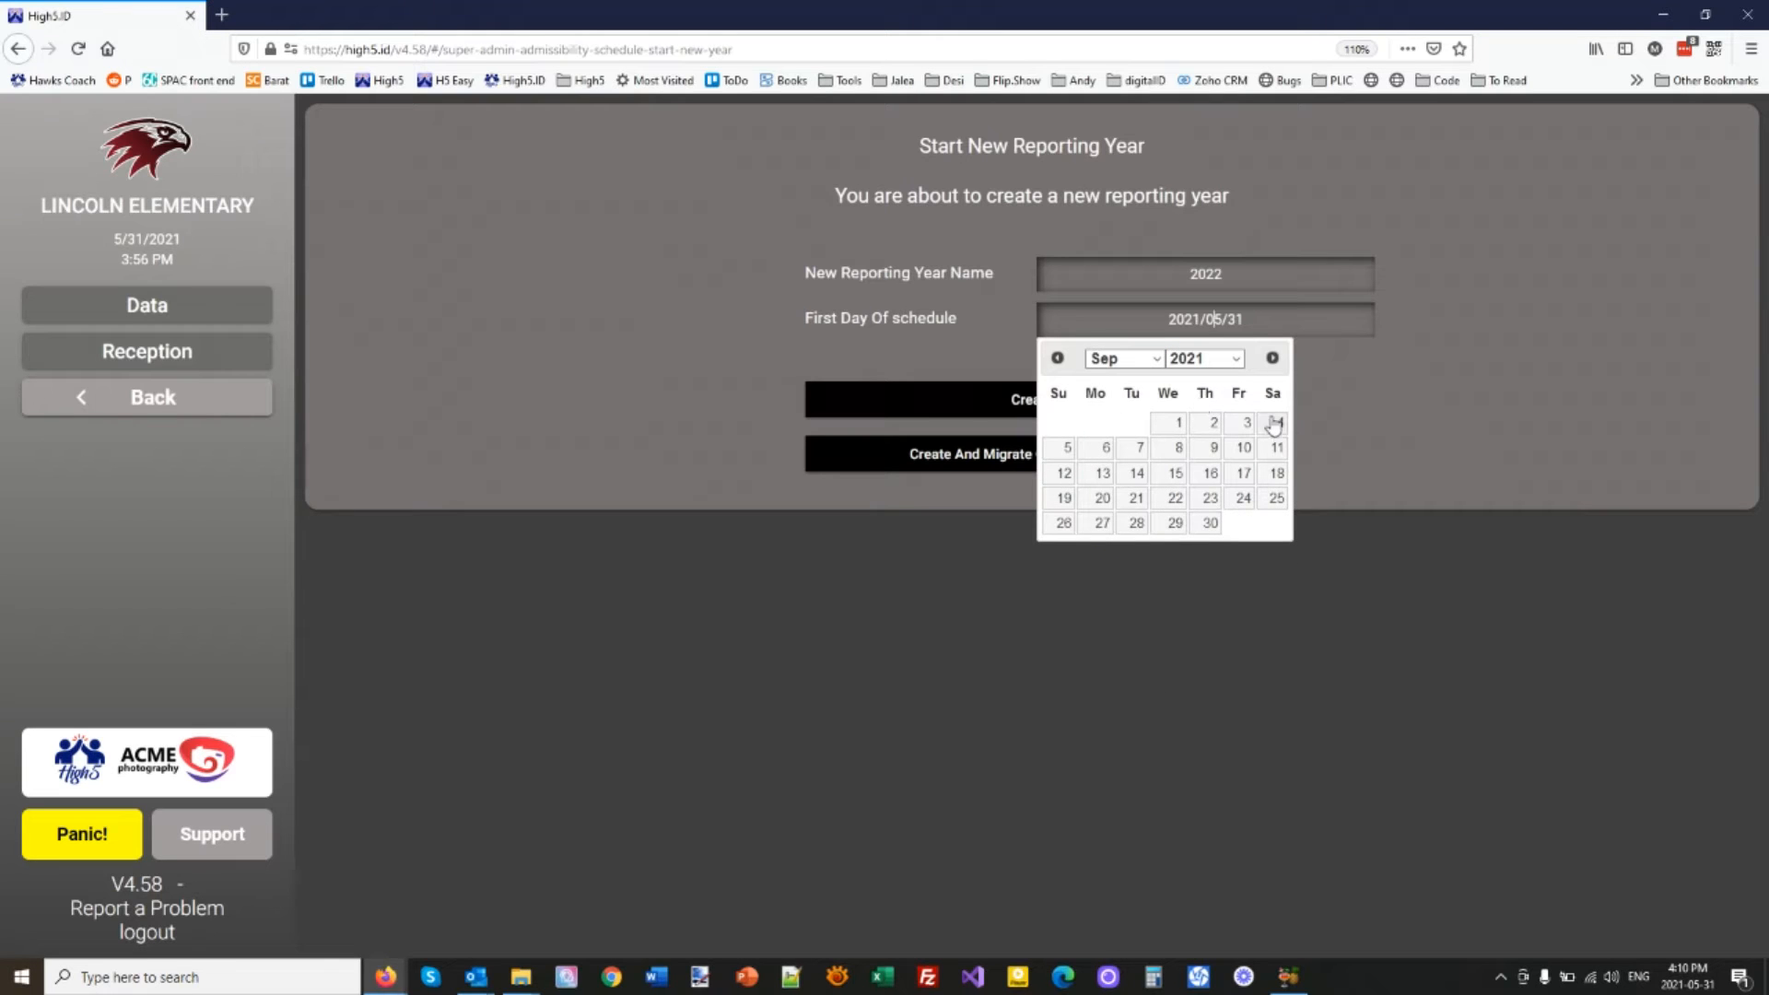
left_click(1106, 448)
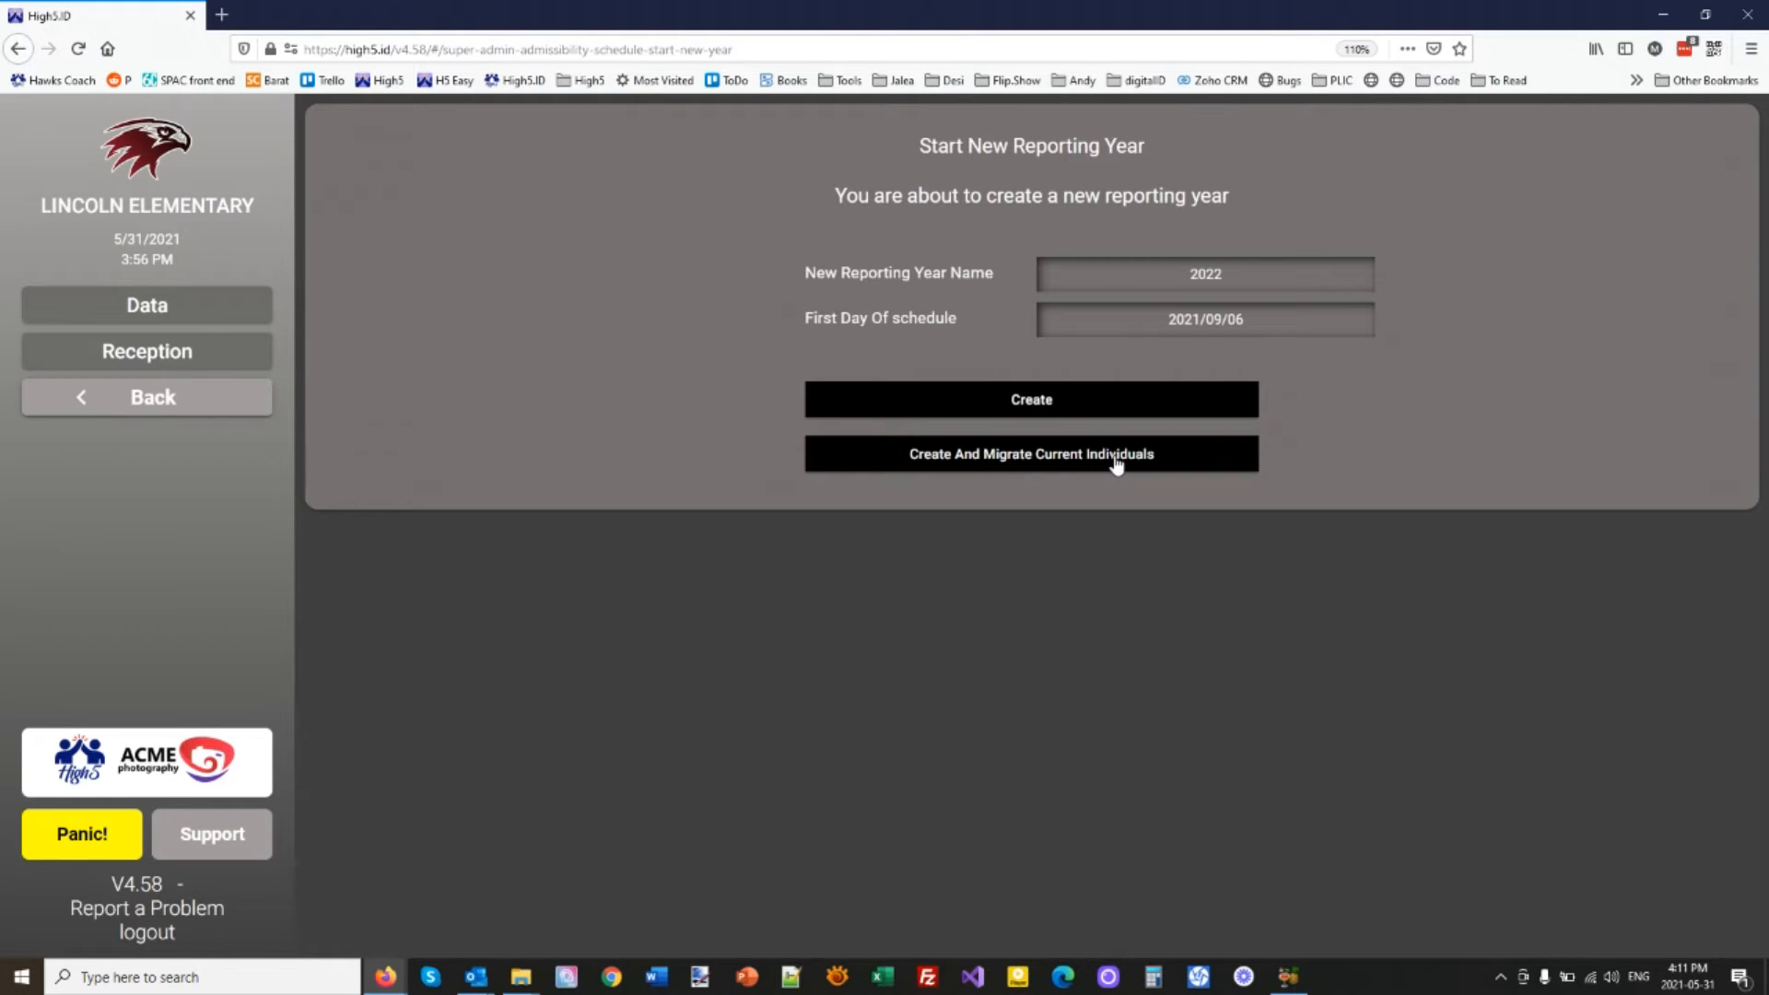
- Migrate the current individuals to the new reporting year, setting the student removal rule to grade 5 and starting the transition from the preview
left_click(1040, 460)
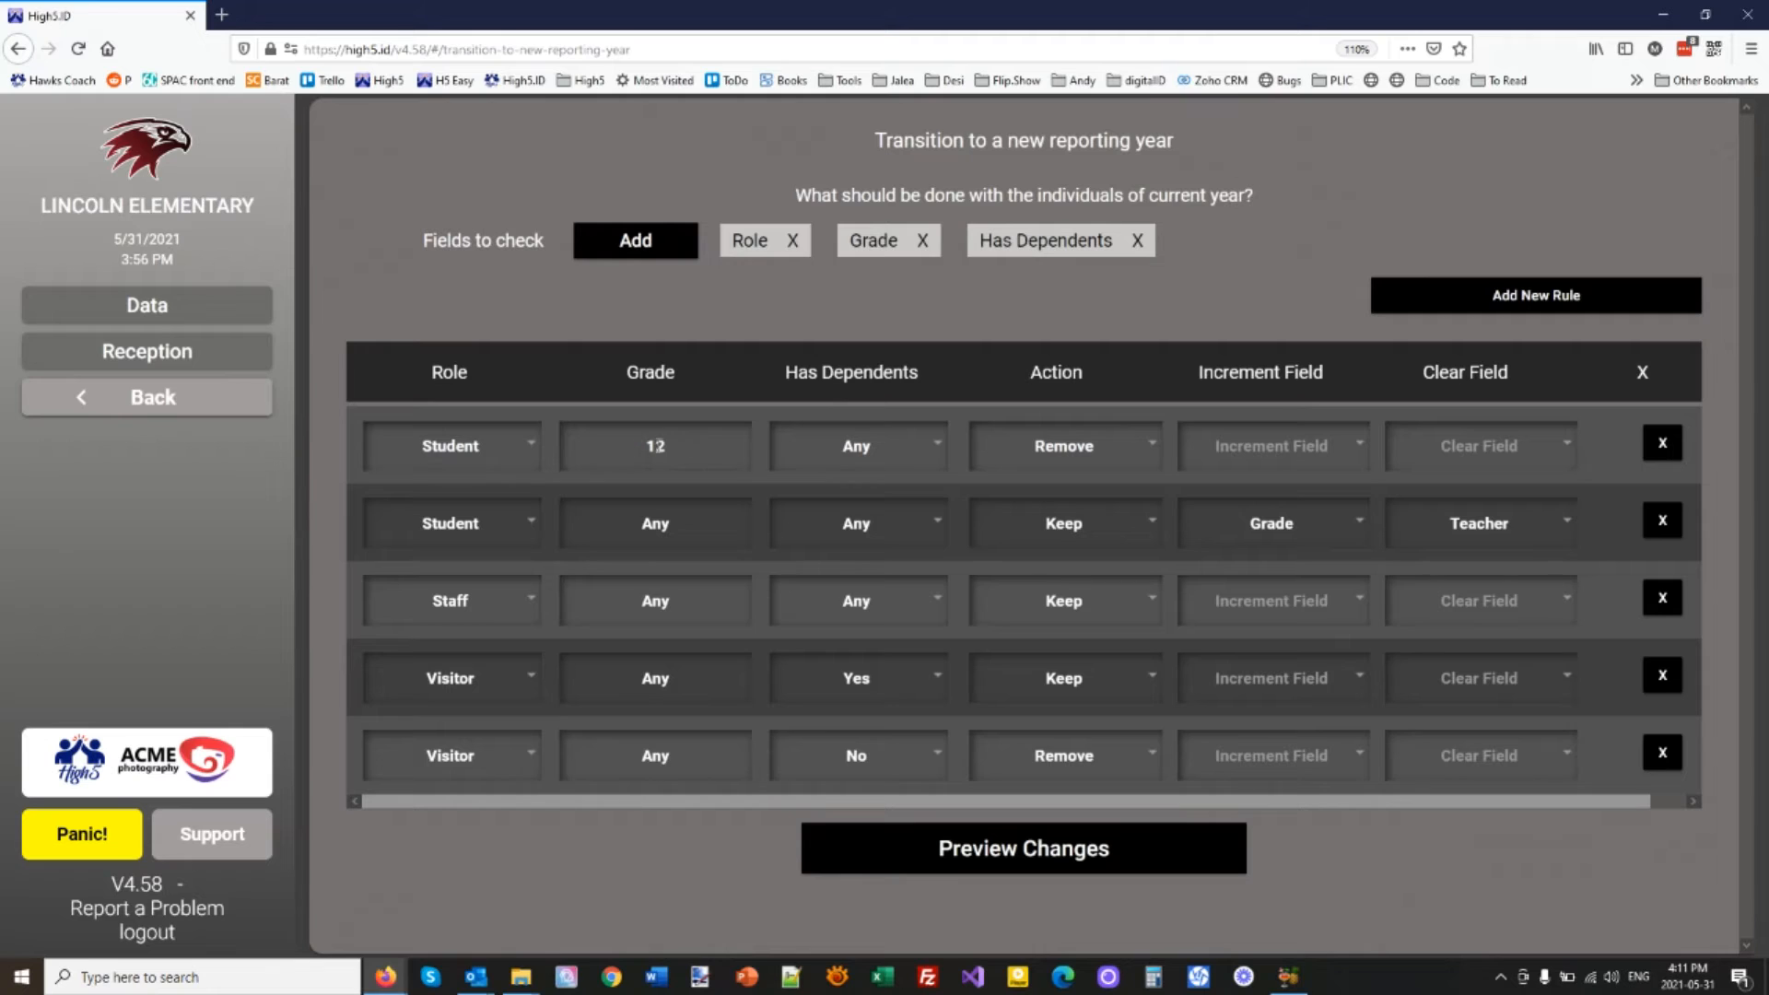
double_click(647, 446)
type("5")
left_click(1024, 862)
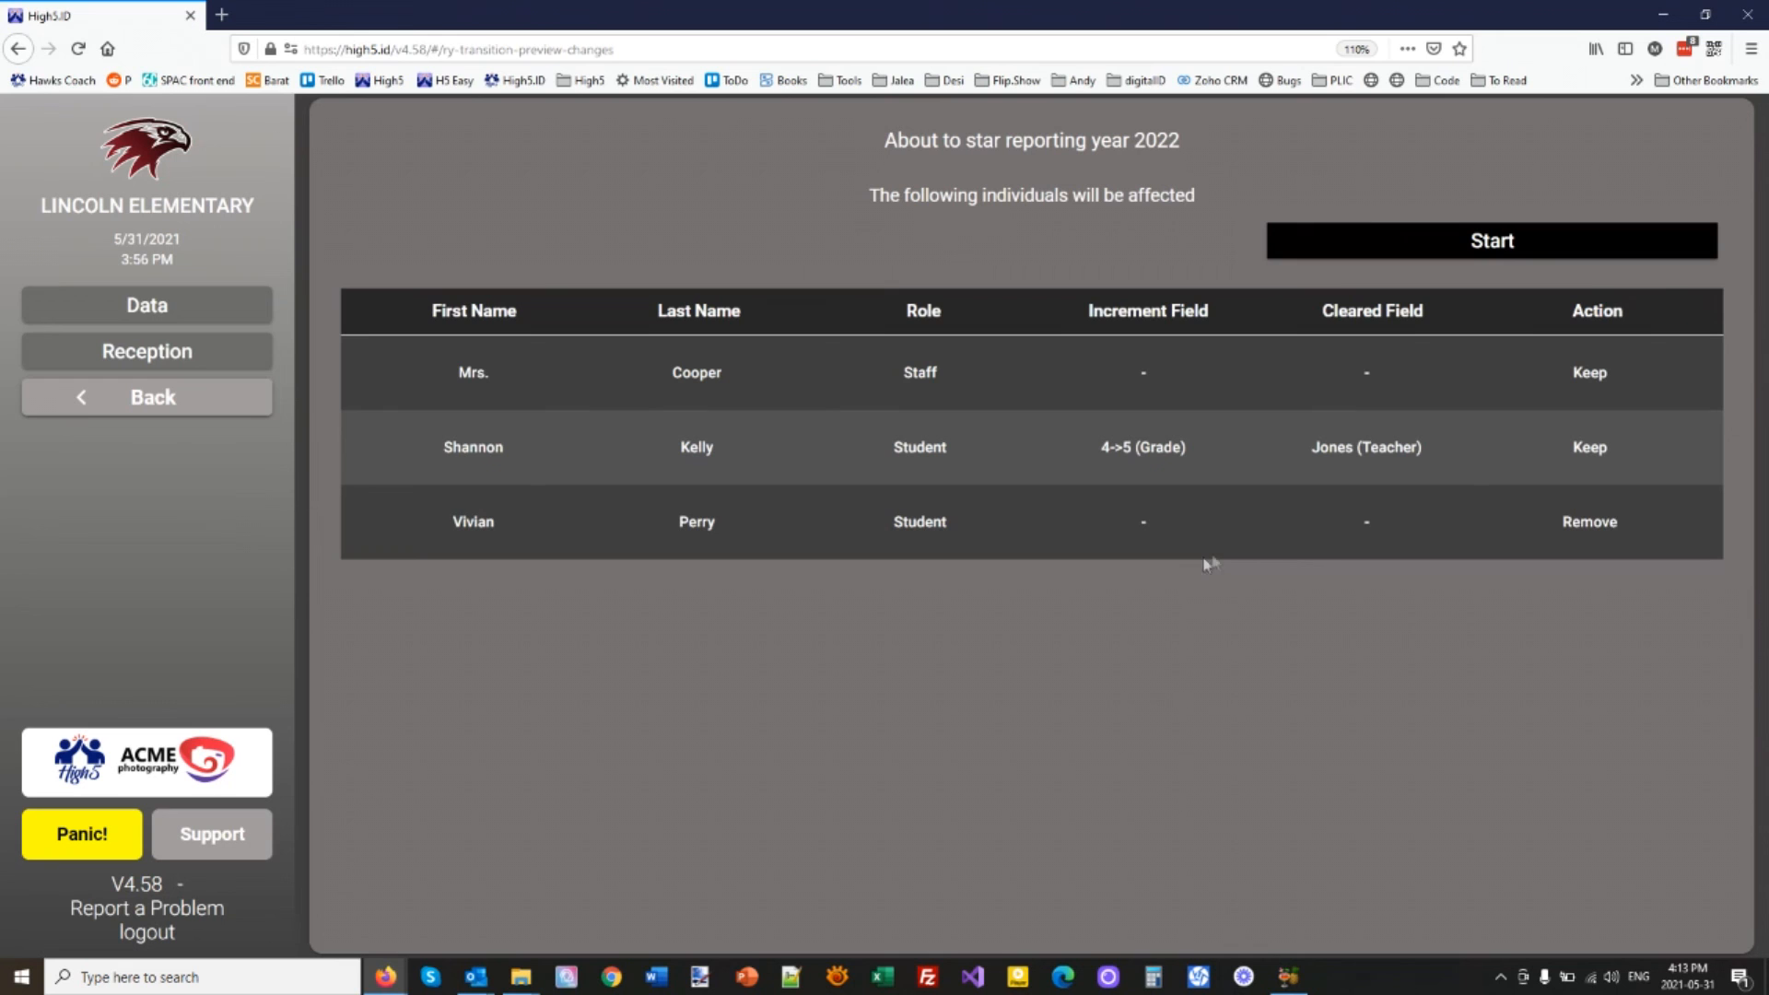
left_click(1418, 254)
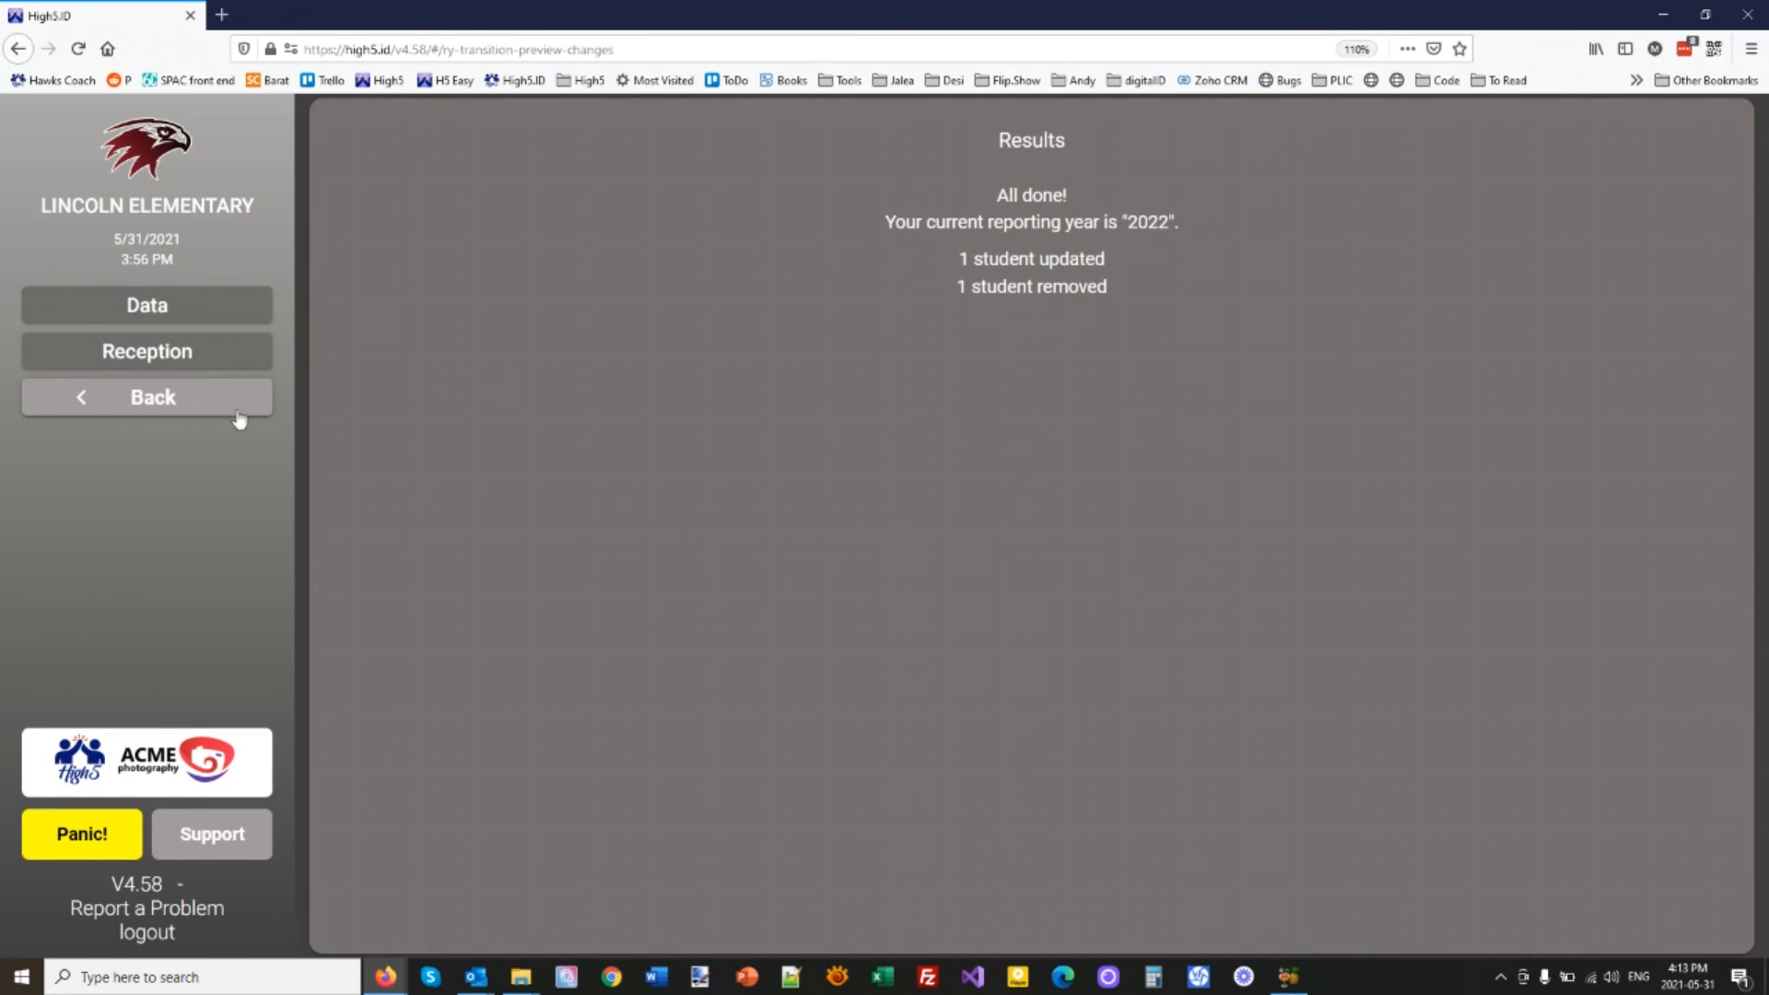
- Review the known individuals again, checking the staff member's record and the remaining student's grade and teacher
left_click(175, 308)
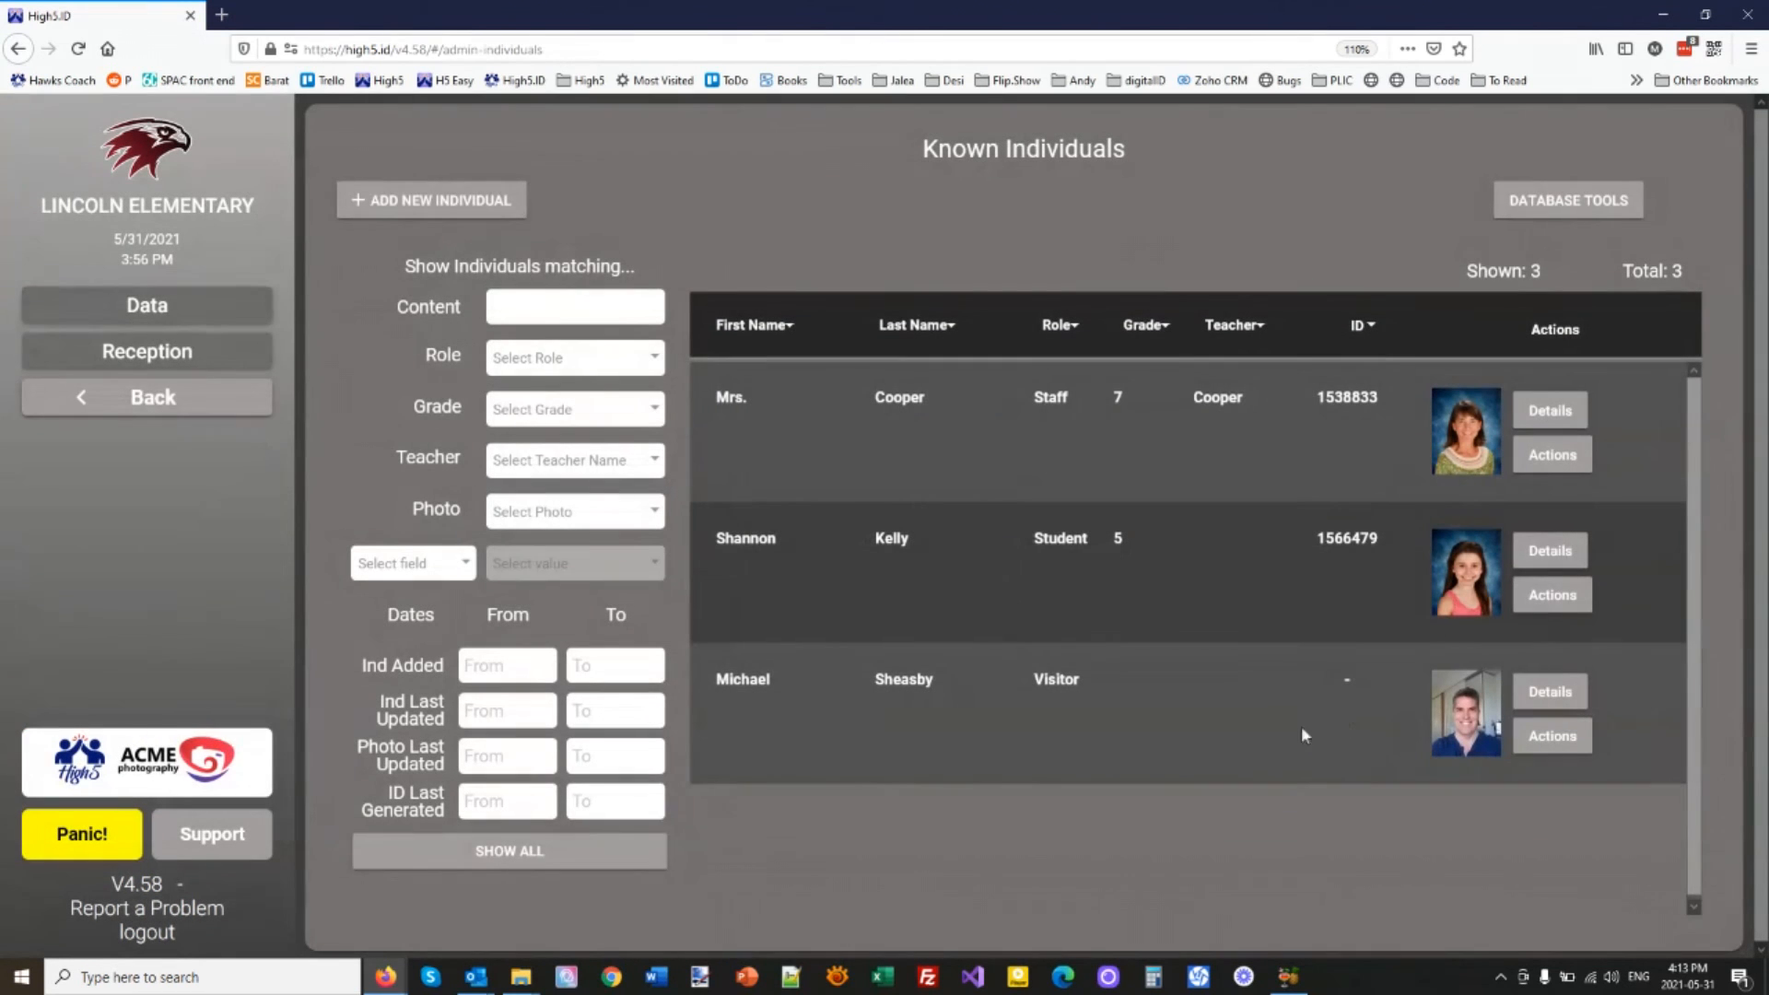
left_click_drag(892, 396, 1386, 399)
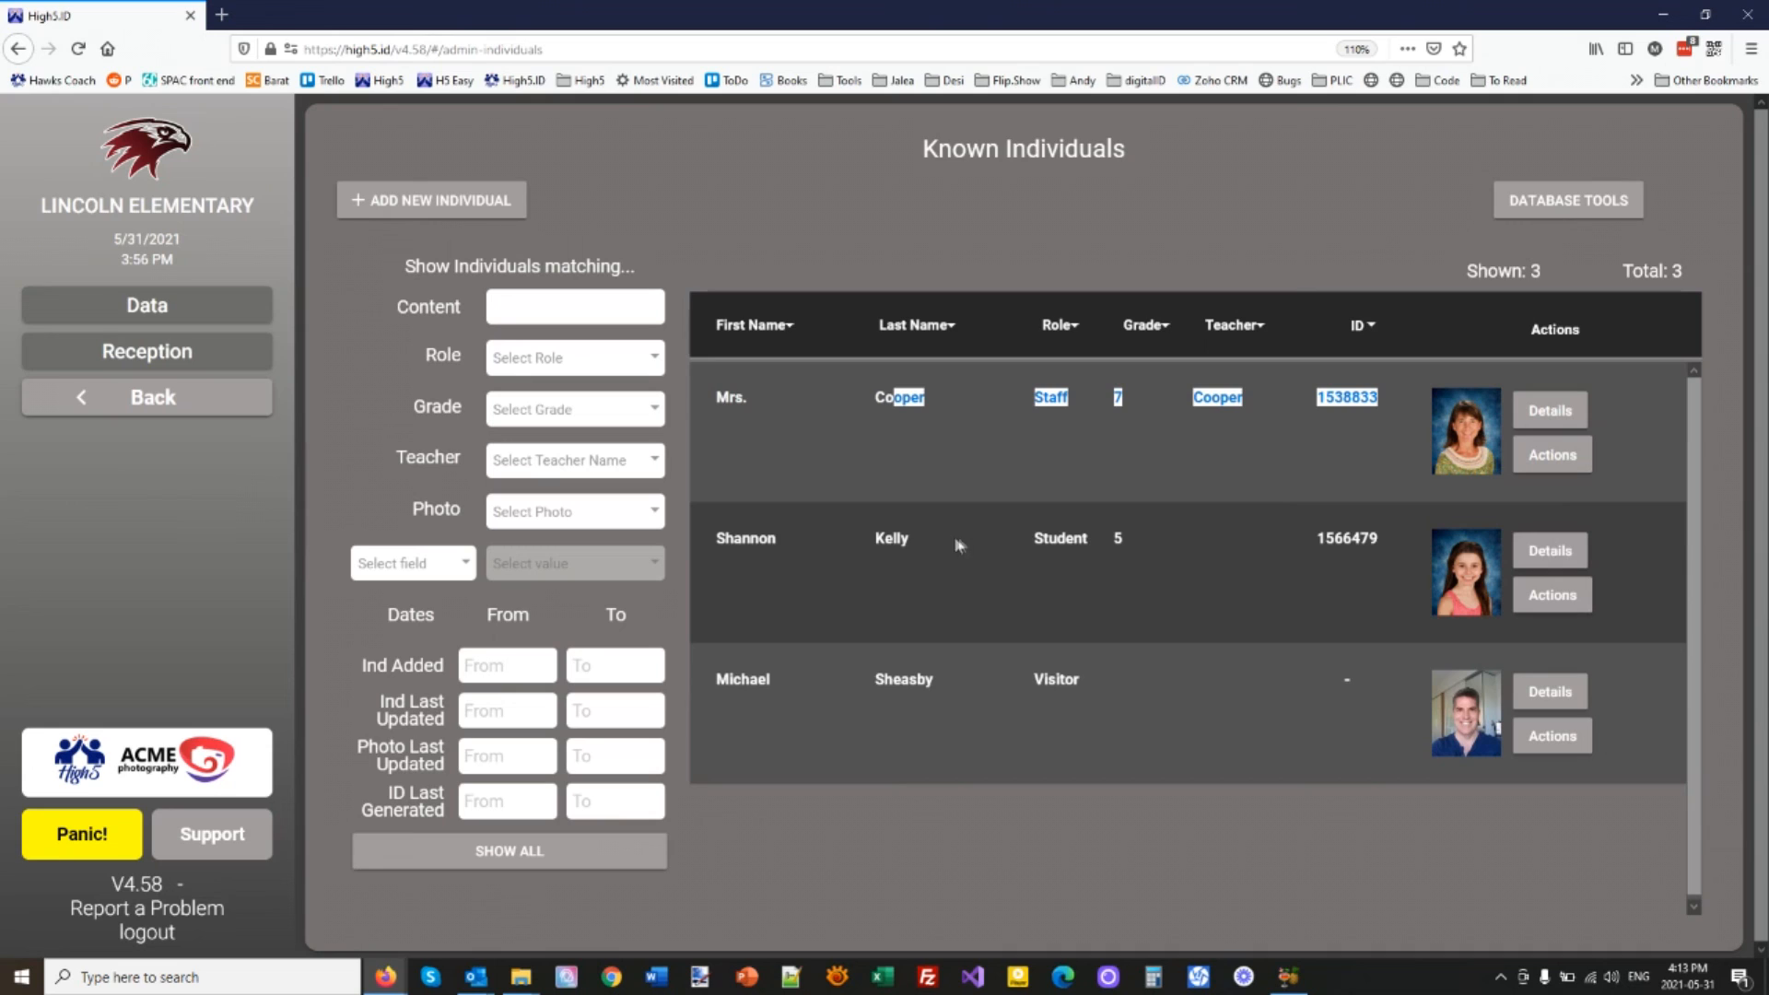
left_click_drag(754, 538, 1231, 558)
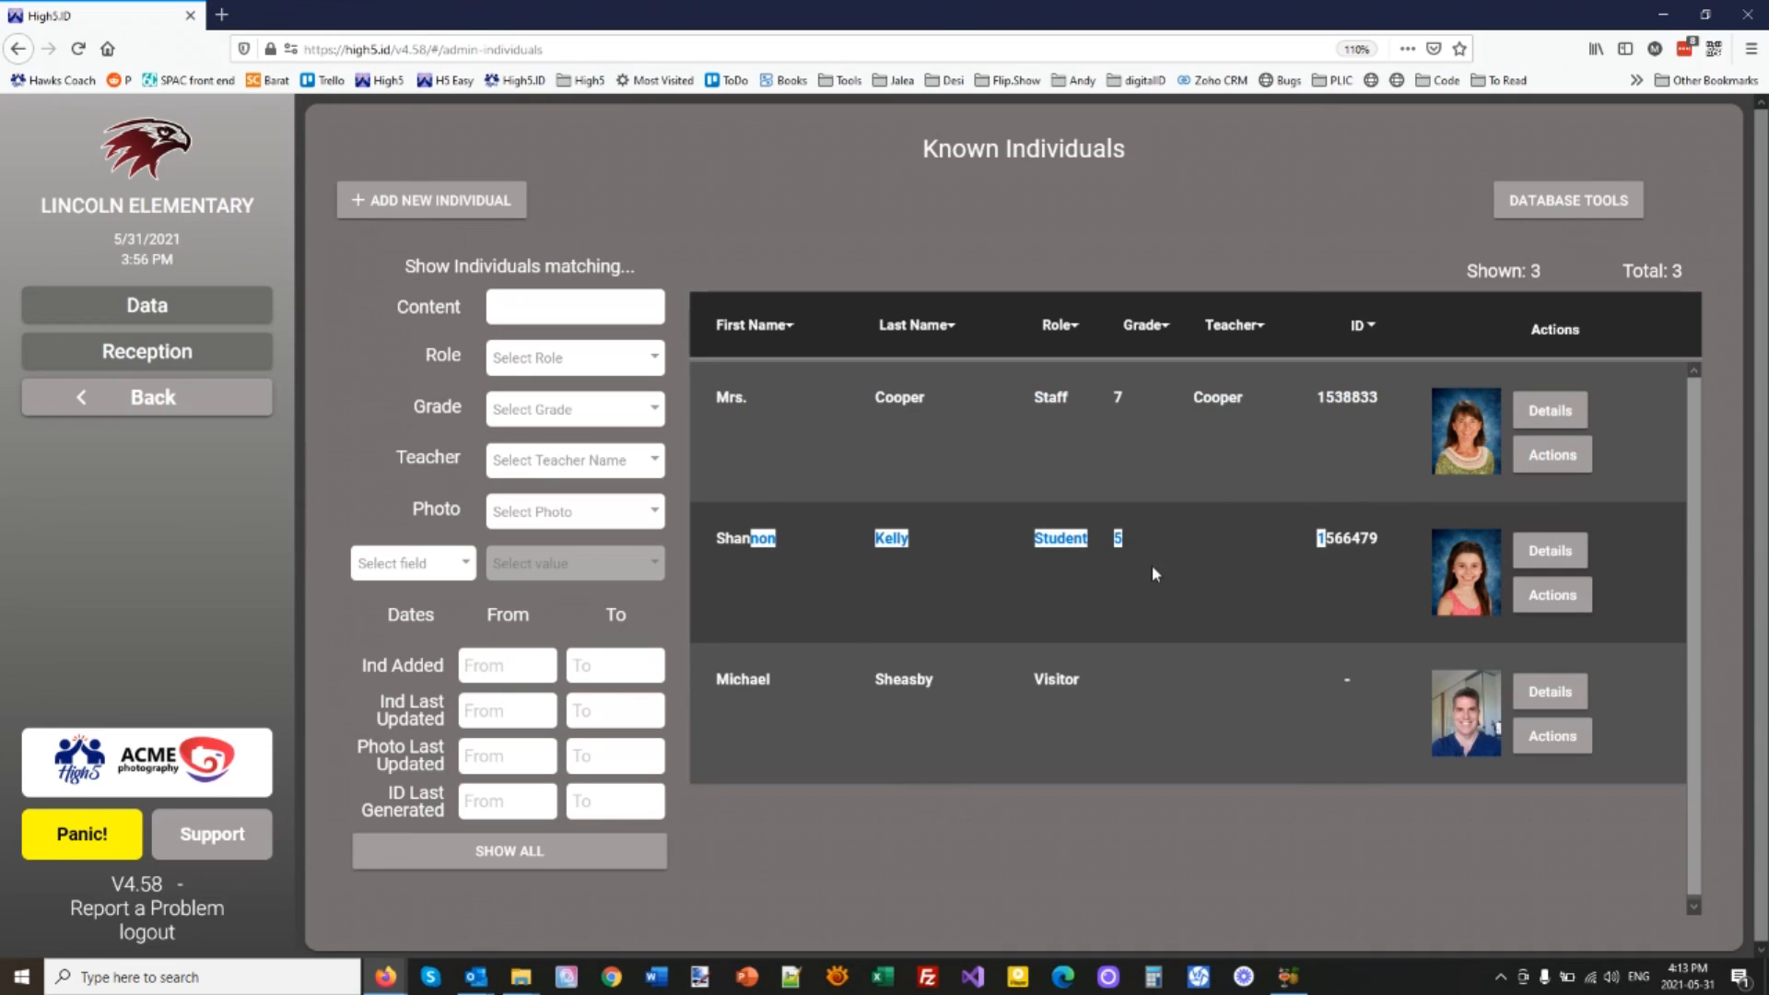
left_click(1139, 562)
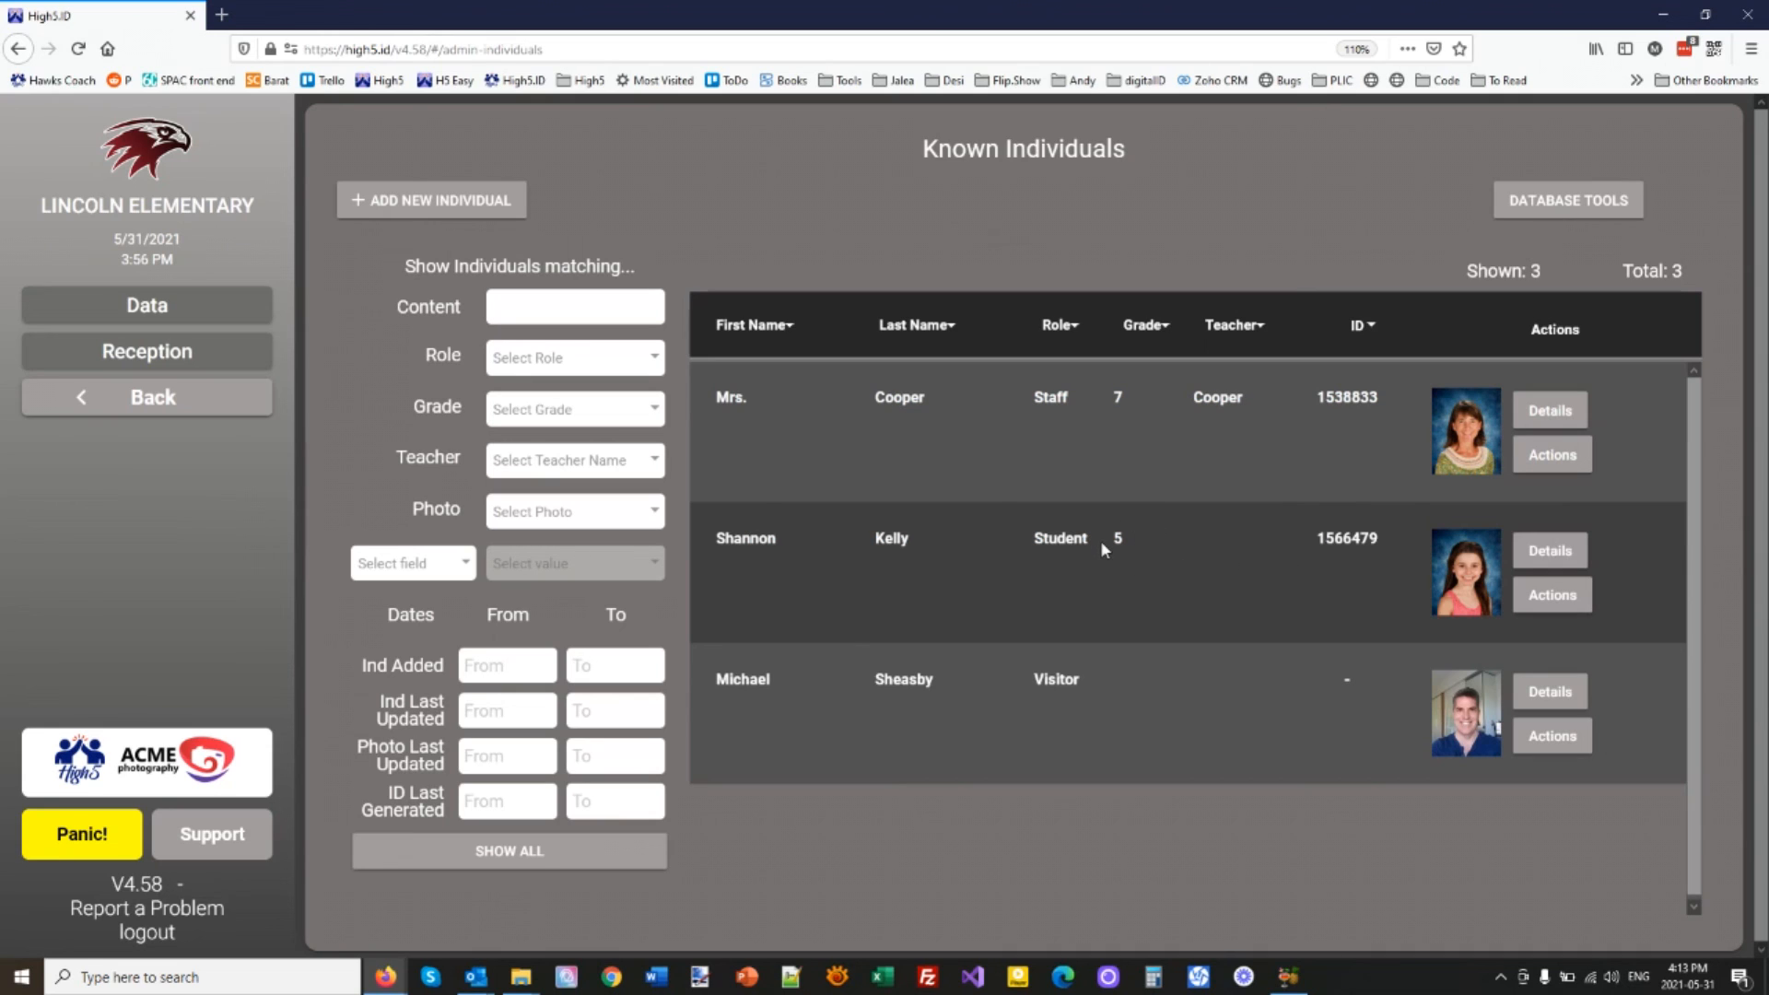